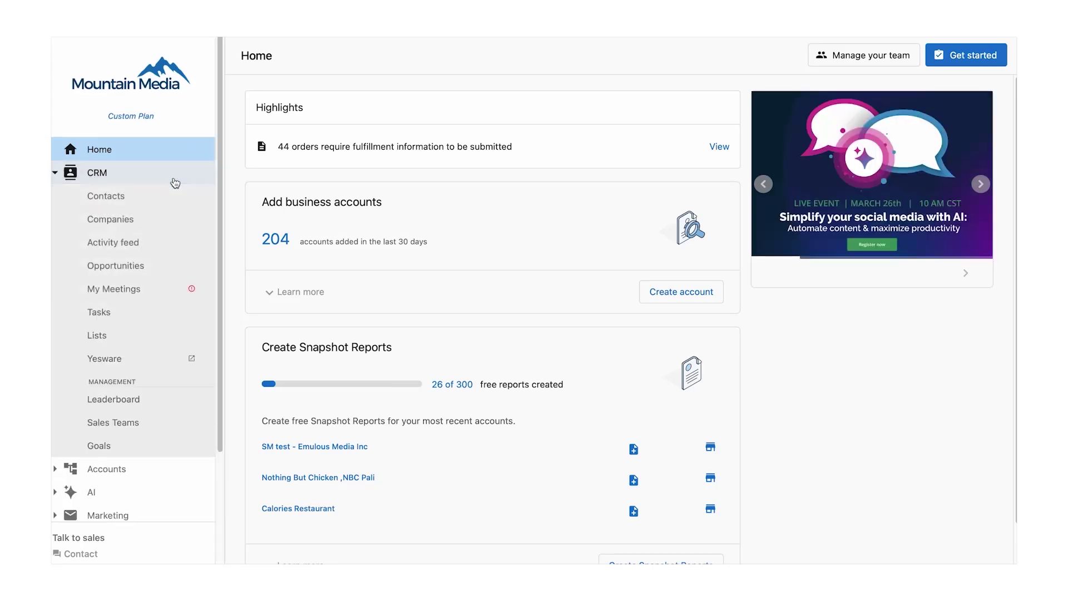
Expand and collapse the CRM, Accounts and Commerce sidebar sections to browse their pages
{"action": "left_click", "coordinate": [169, 179]}
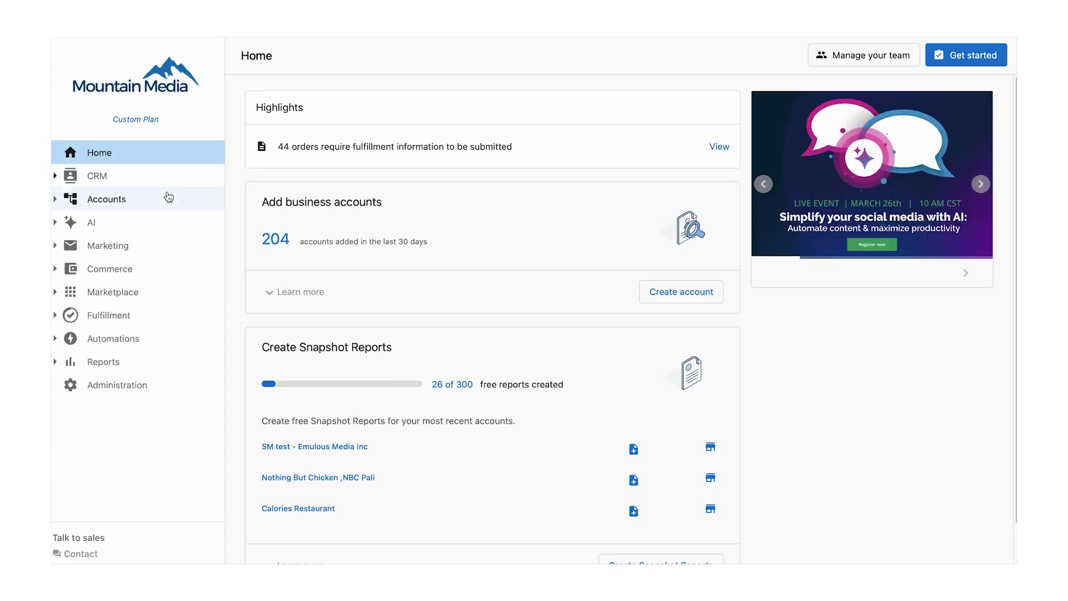
{"action": "left_click", "coordinate": [57, 199]}
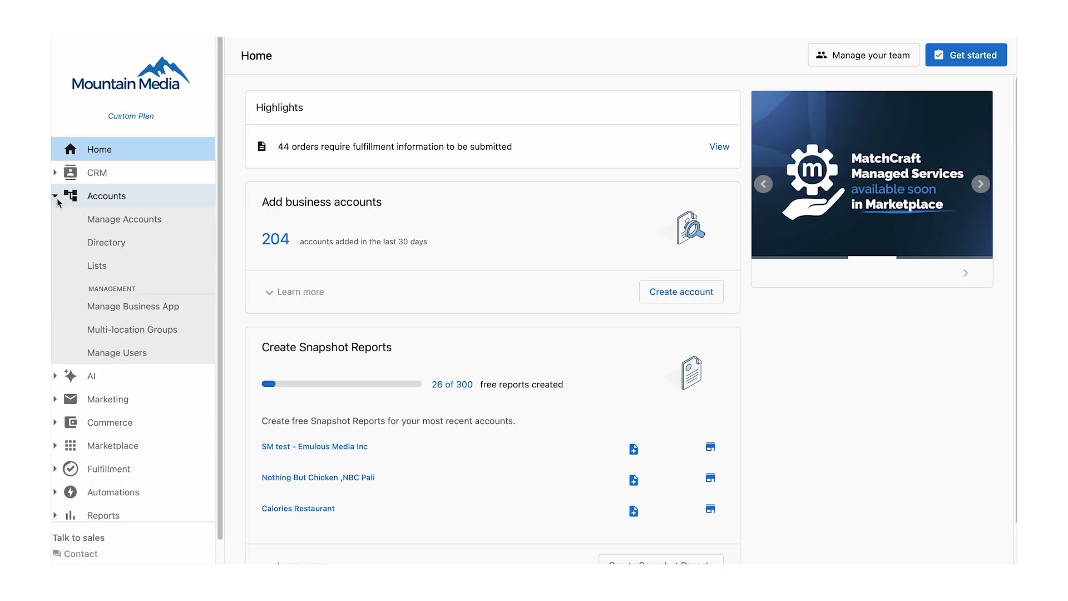
{"action": "left_click", "coordinate": [58, 200]}
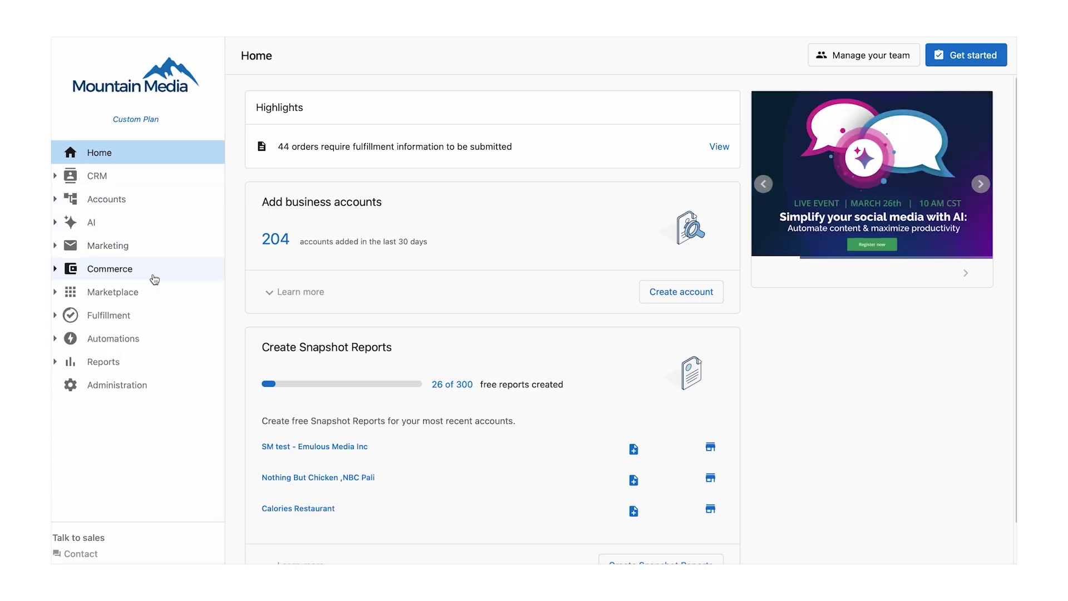
{"action": "left_click", "coordinate": [155, 278]}
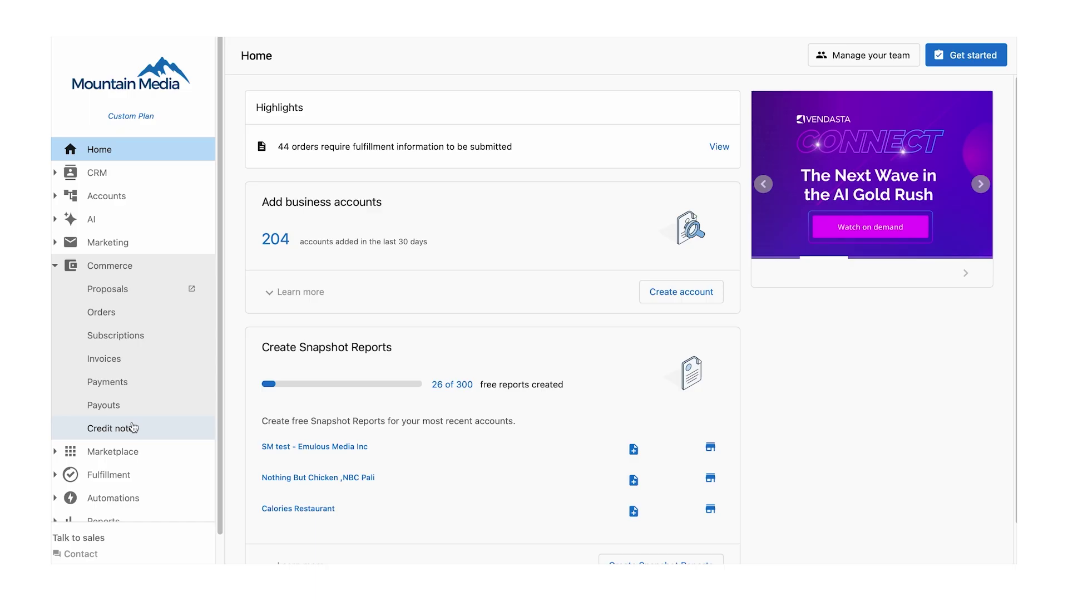
{"action": "left_click", "coordinate": [186, 149]}
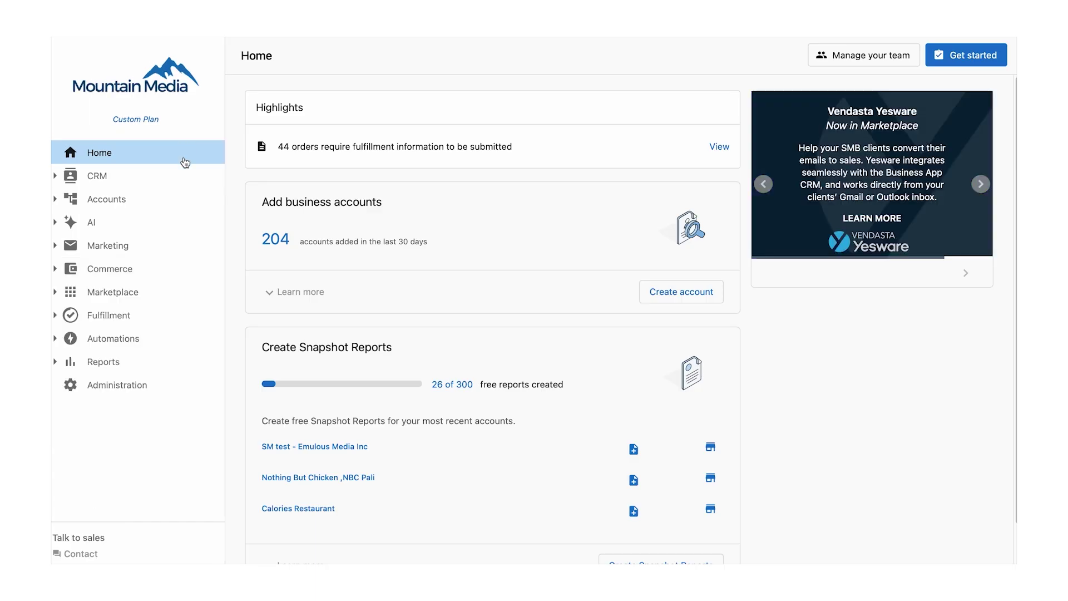
{"action": "left_click", "coordinate": [175, 179]}
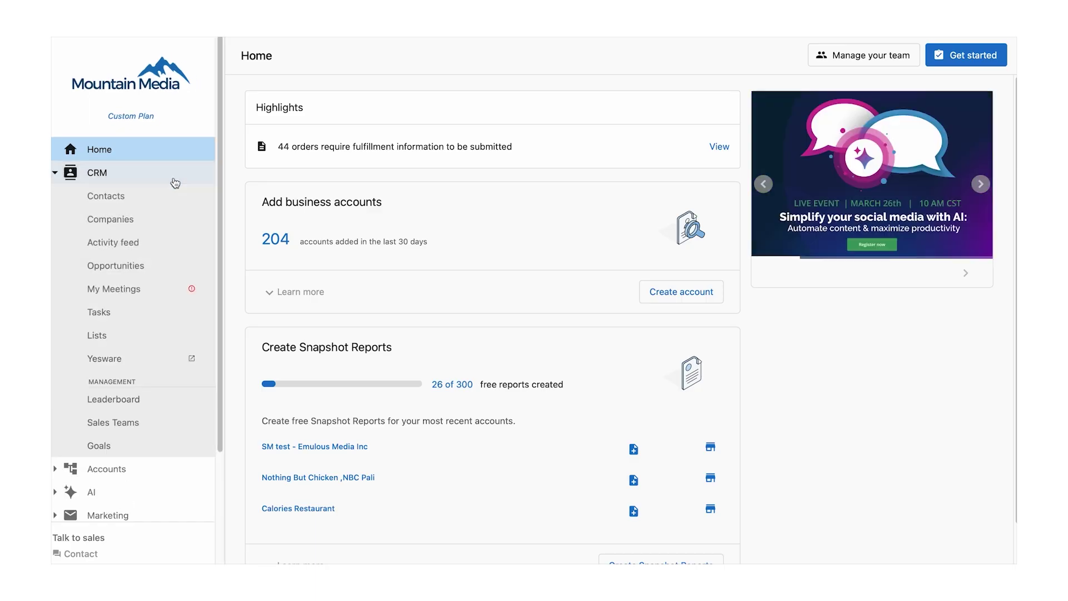
{"action": "left_click", "coordinate": [170, 182]}
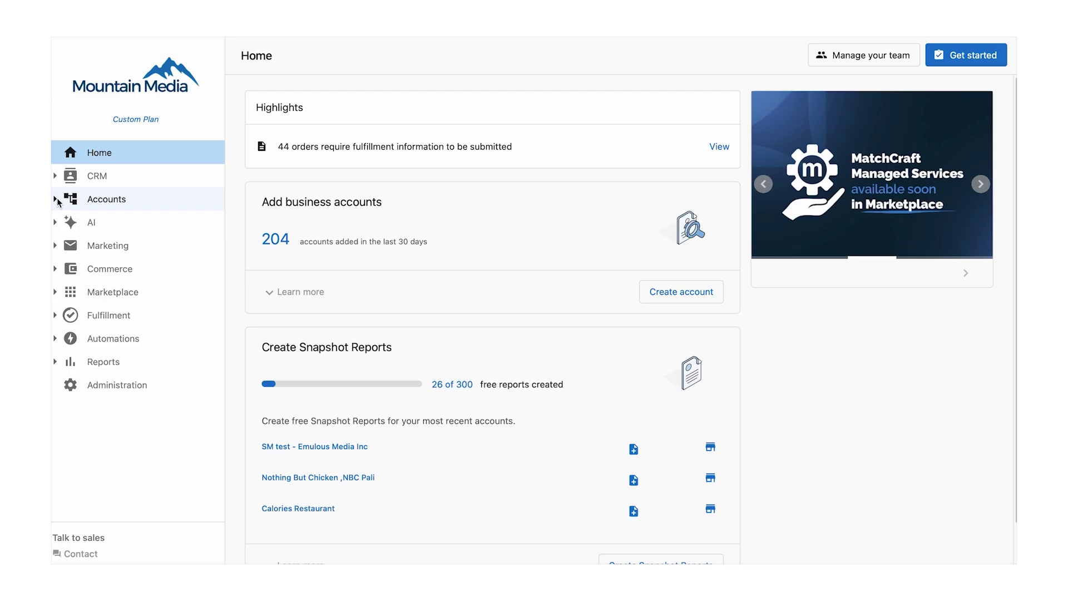
{"action": "left_click", "coordinate": [58, 200]}
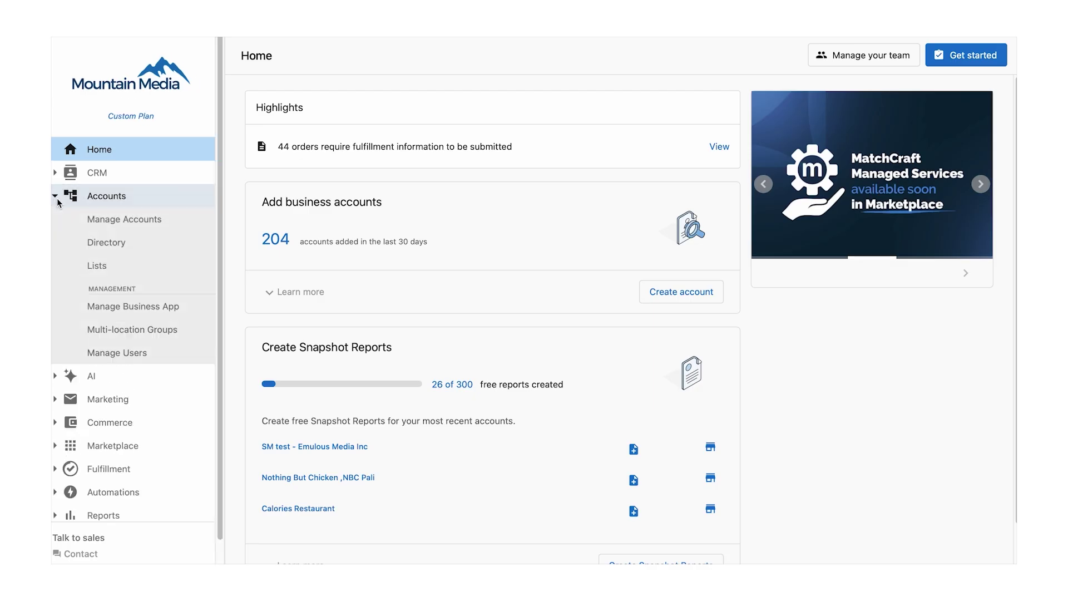
{"action": "left_click", "coordinate": [58, 201]}
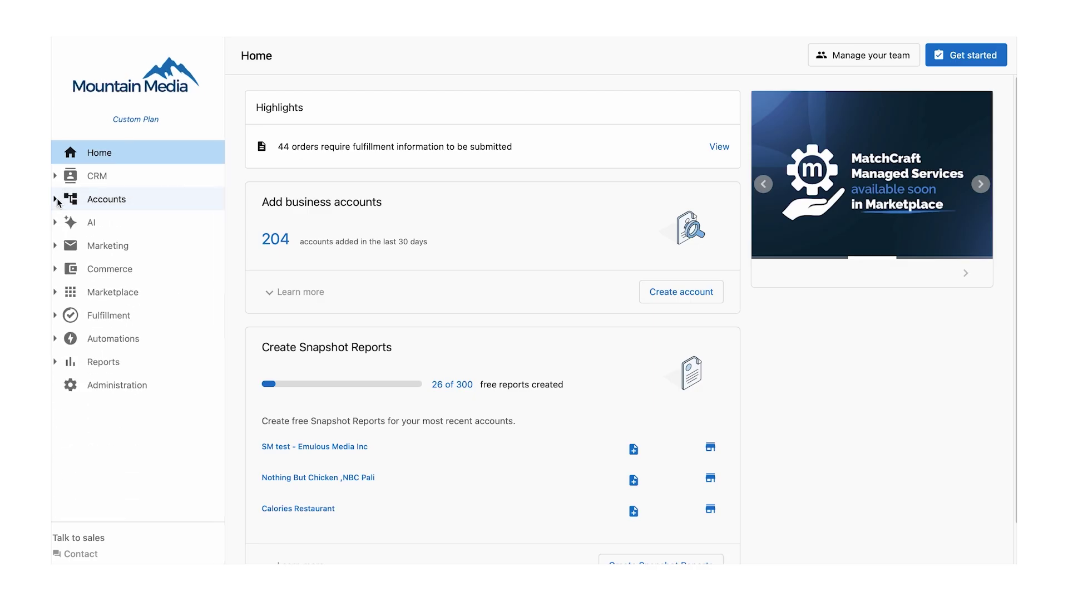
{"action": "left_click", "coordinate": [154, 278]}
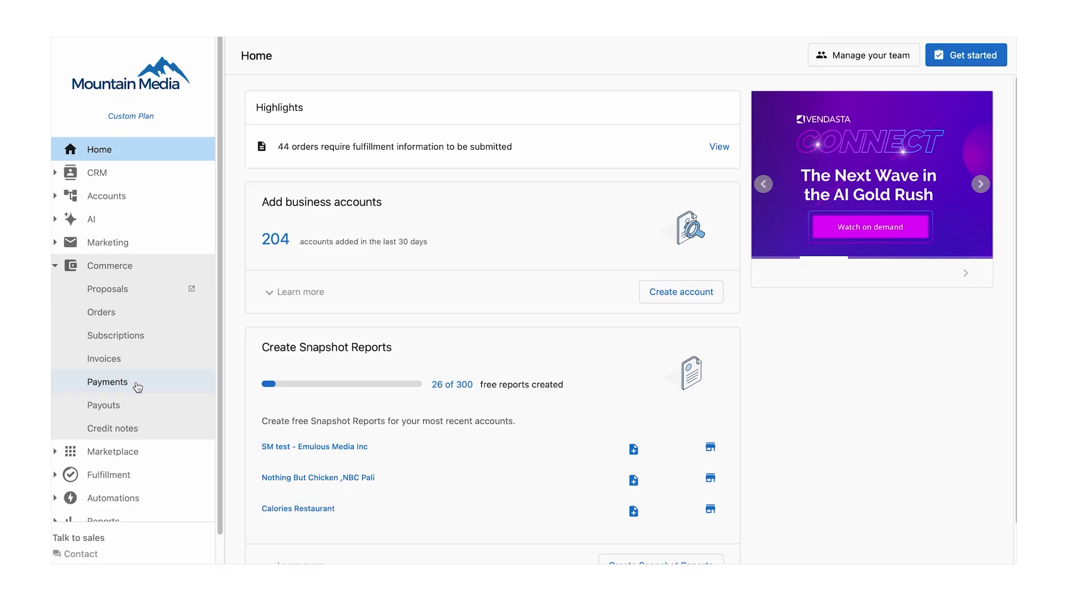
{"action": "left_click", "coordinate": [158, 150]}
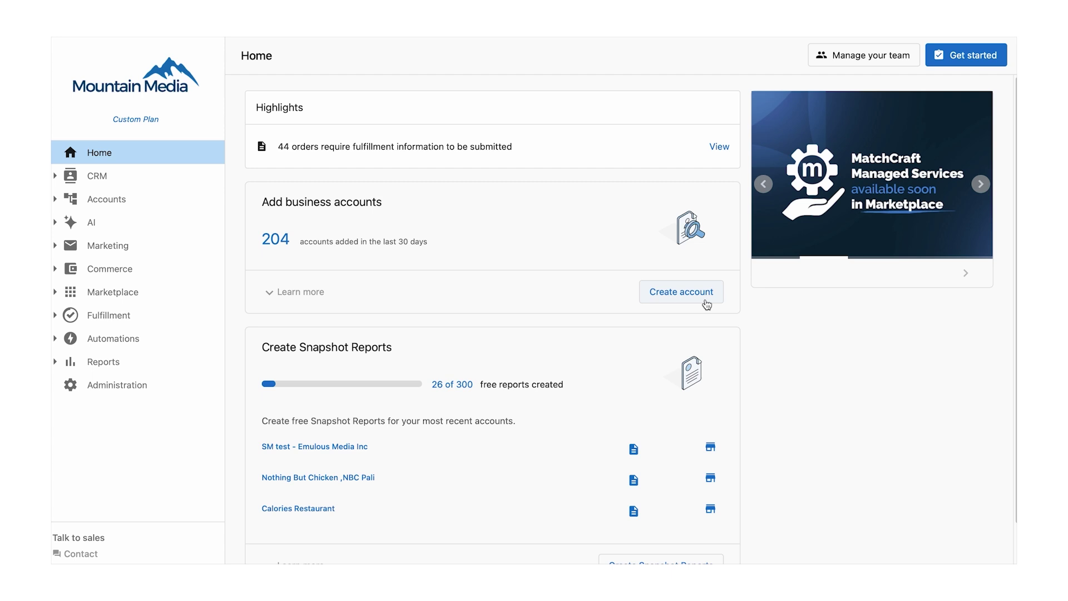
{"action": "scroll", "coordinate": [604, 356], "scroll_direction": "down", "scroll_amount": 1}
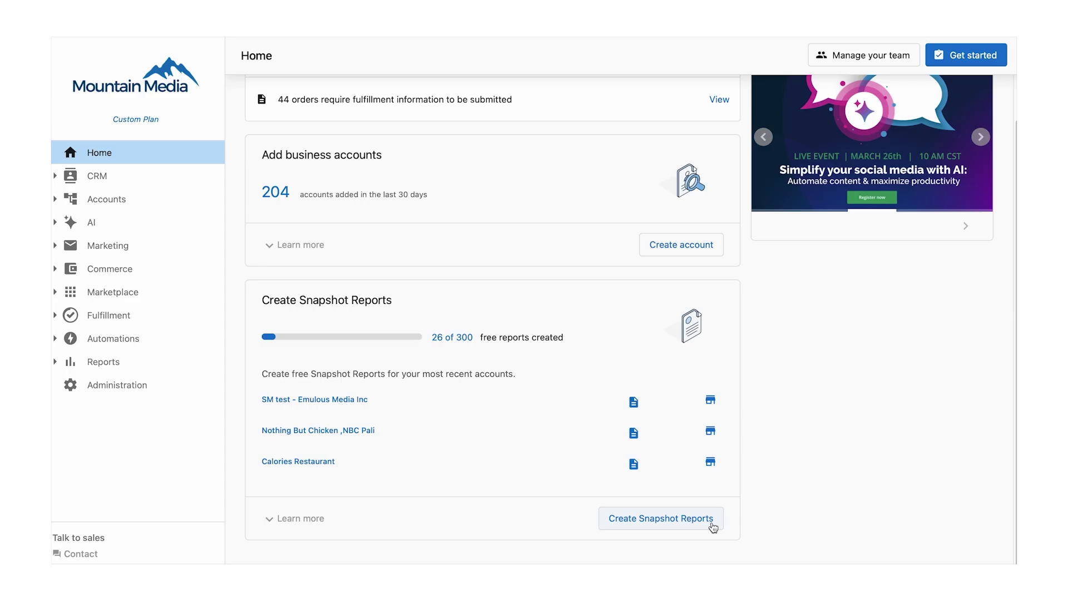
{"action": "left_click", "coordinate": [55, 200]}
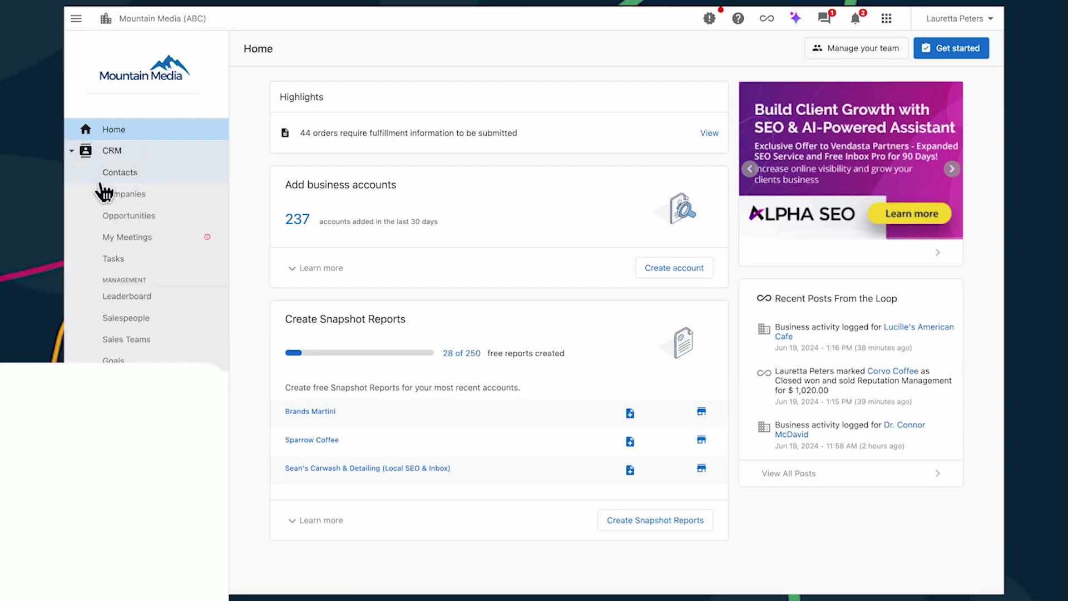
In the Opportunities pipeline, move Palomino Smokehouse to Qualified and a Broadway Dental Group deal to Contact
{"action": "left_click", "coordinate": [174, 225]}
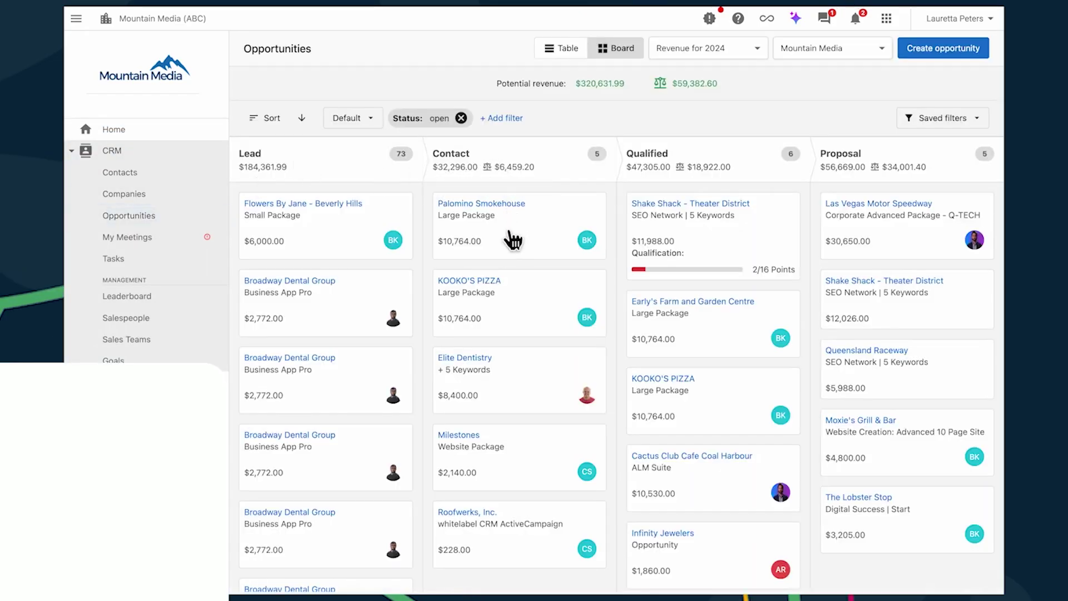
{"action": "left_click_drag", "start_coordinate": [511, 236], "coordinate": [712, 282]}
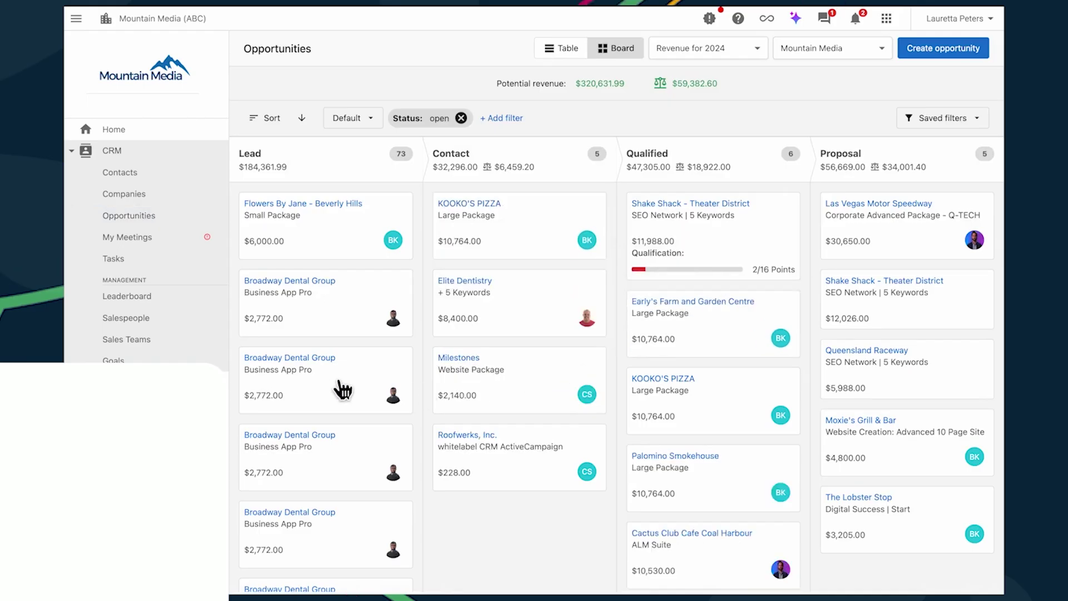
{"action": "left_click_drag", "start_coordinate": [338, 388], "coordinate": [536, 267]}
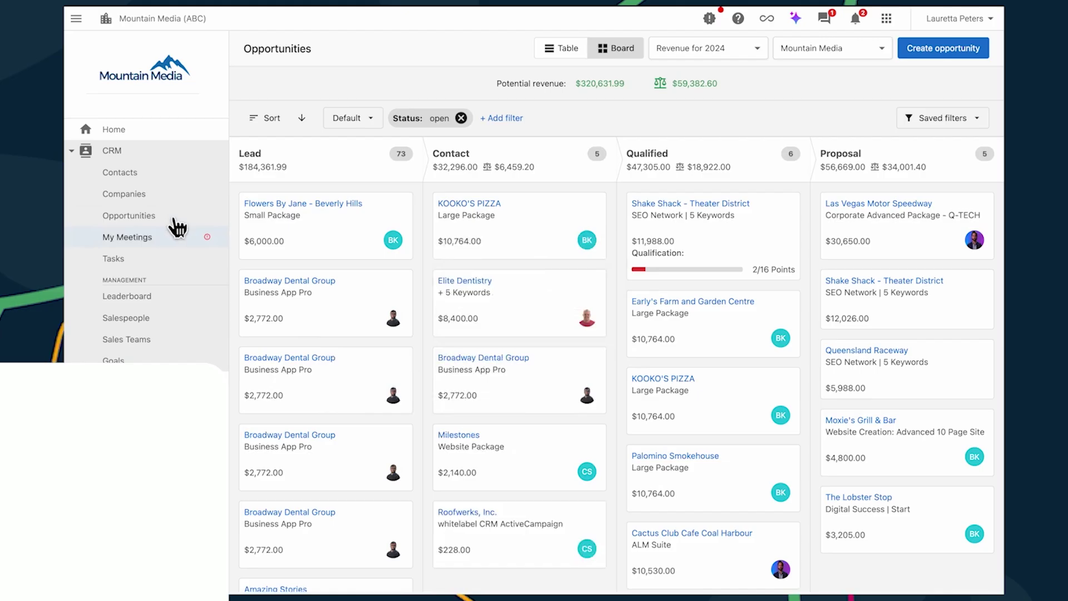
{"action": "left_click", "coordinate": [138, 198]}
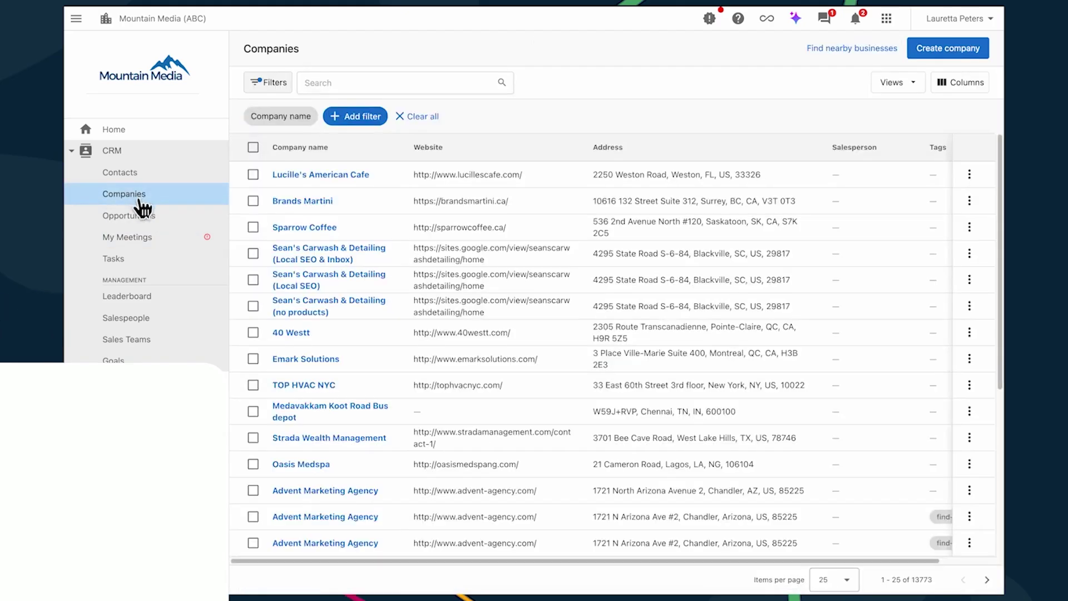
{"action": "left_click", "coordinate": [303, 228]}
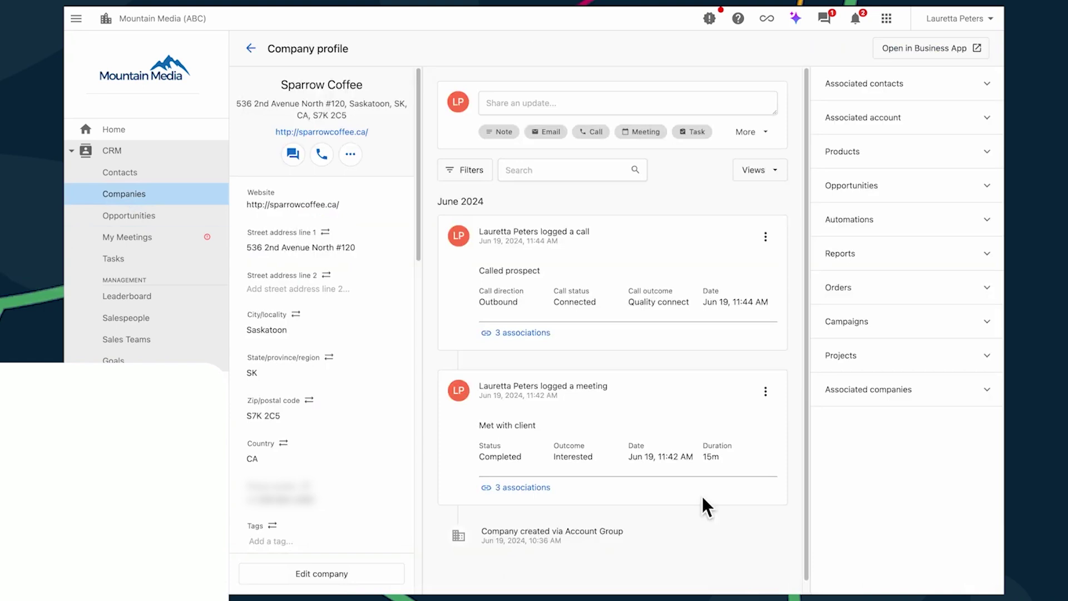
{"action": "left_click", "coordinate": [981, 156]}
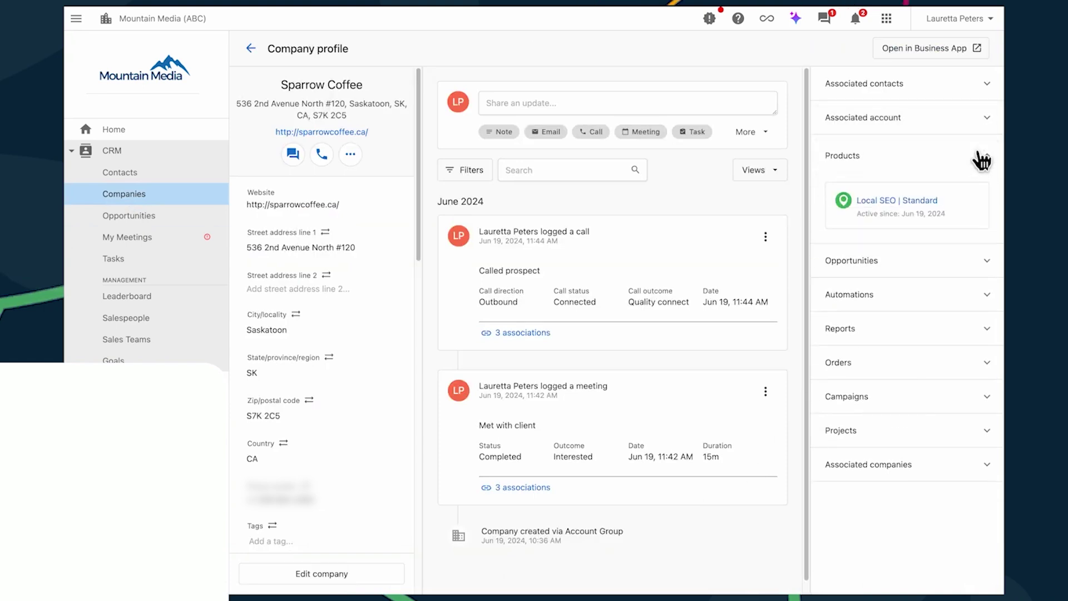
{"action": "left_click", "coordinate": [981, 159]}
{"action": "left_click", "coordinate": [979, 198]}
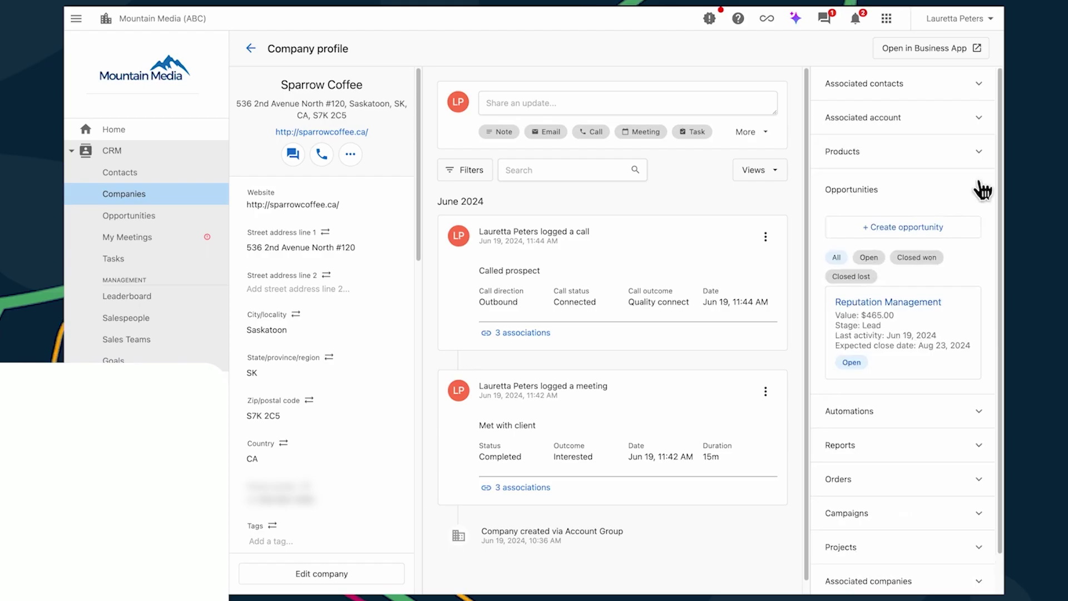
{"action": "left_click", "coordinate": [982, 189]}
{"action": "left_click", "coordinate": [980, 85]}
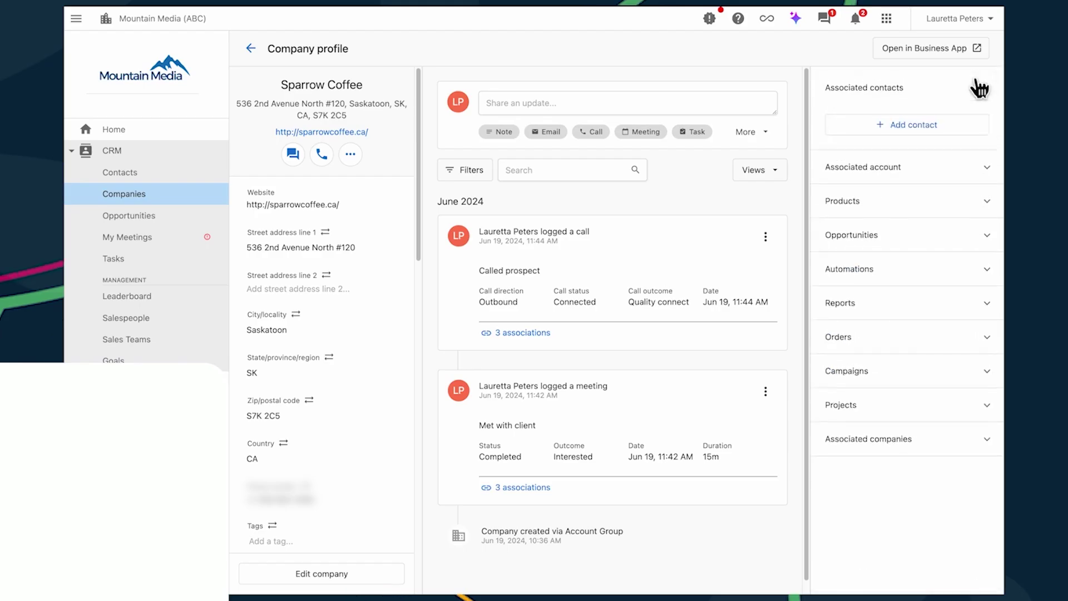
{"action": "left_click", "coordinate": [979, 88]}
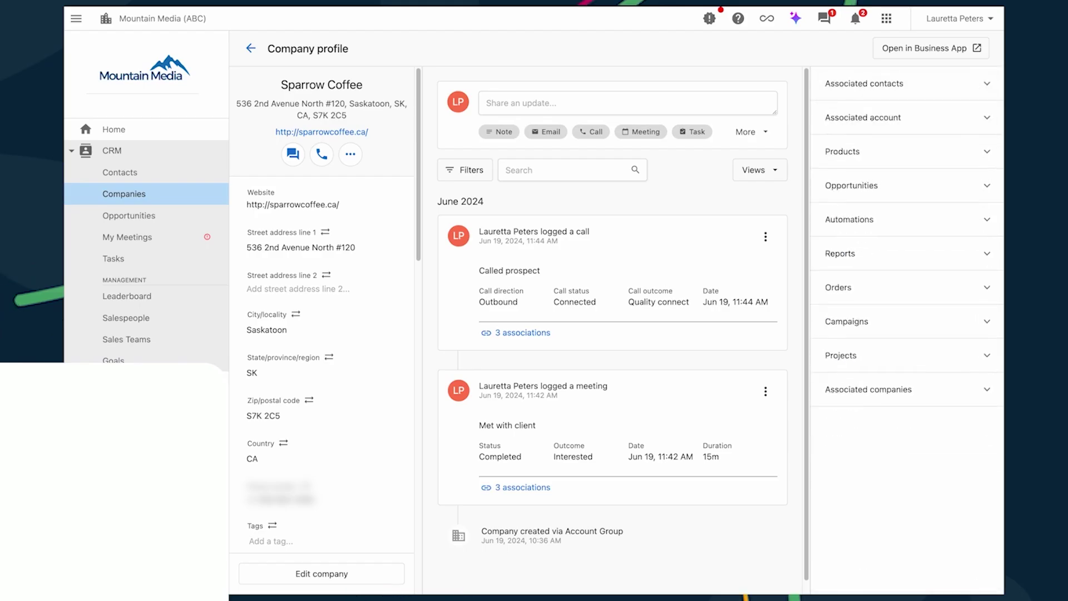
{"action": "left_click", "coordinate": [982, 119]}
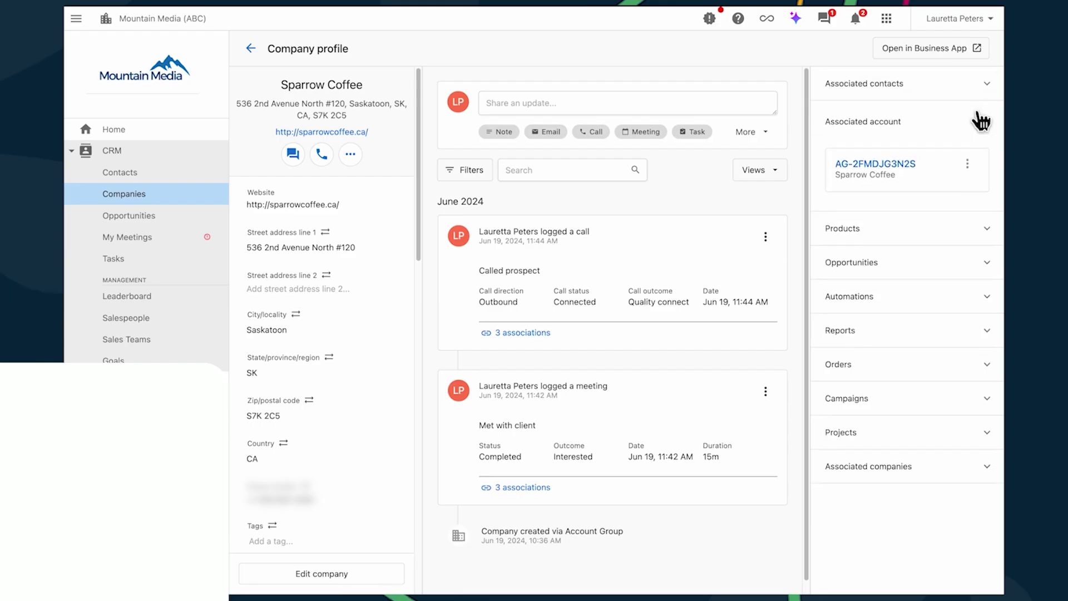
{"action": "left_click", "coordinate": [982, 120]}
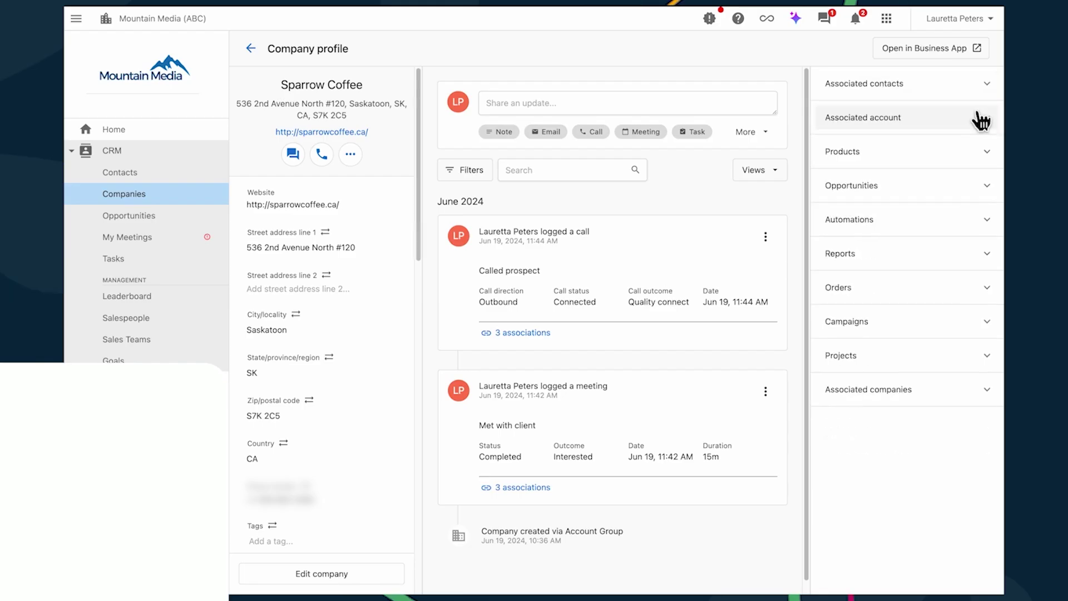
Show Sparrow Coffee's reports, sales orders and campaigns, then add a 'Send a review request' workflow step
{"action": "left_click", "coordinate": [959, 258]}
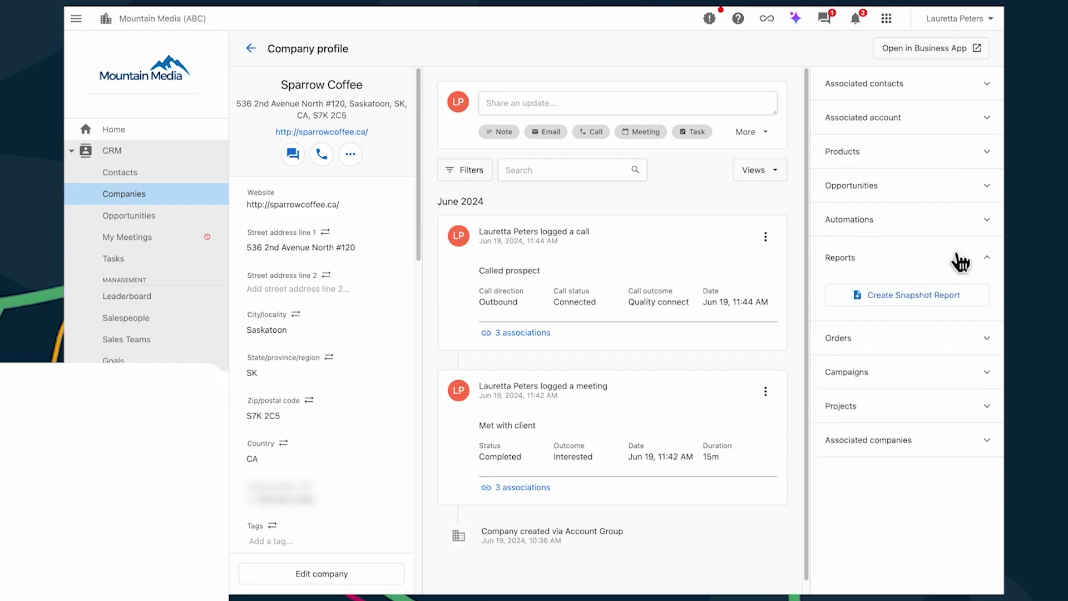
{"action": "left_click", "coordinate": [961, 260]}
{"action": "left_click", "coordinate": [951, 290]}
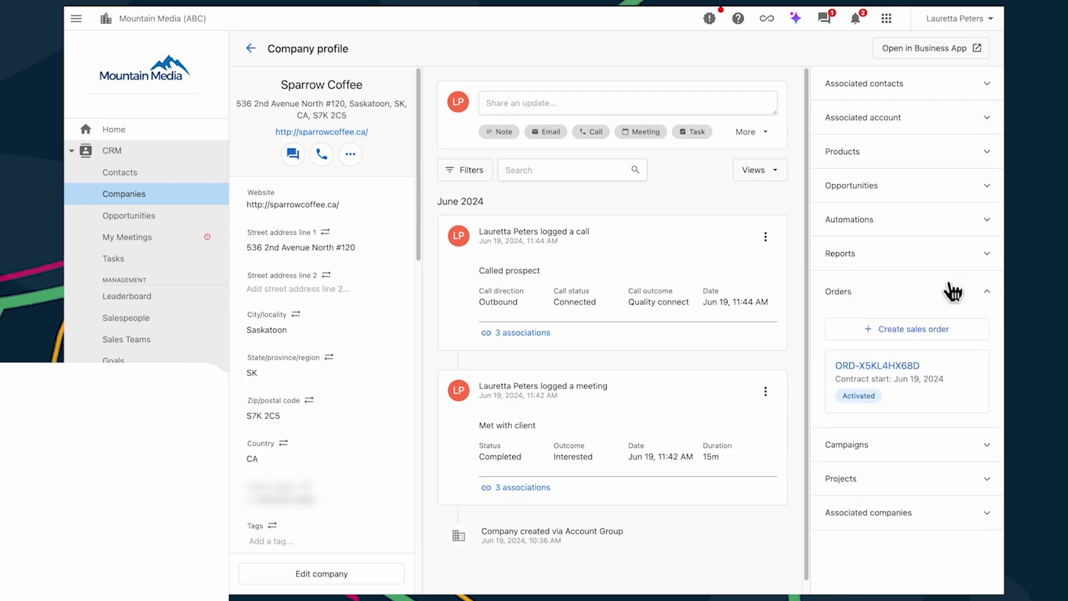
{"action": "left_click", "coordinate": [951, 289]}
{"action": "left_click", "coordinate": [952, 334]}
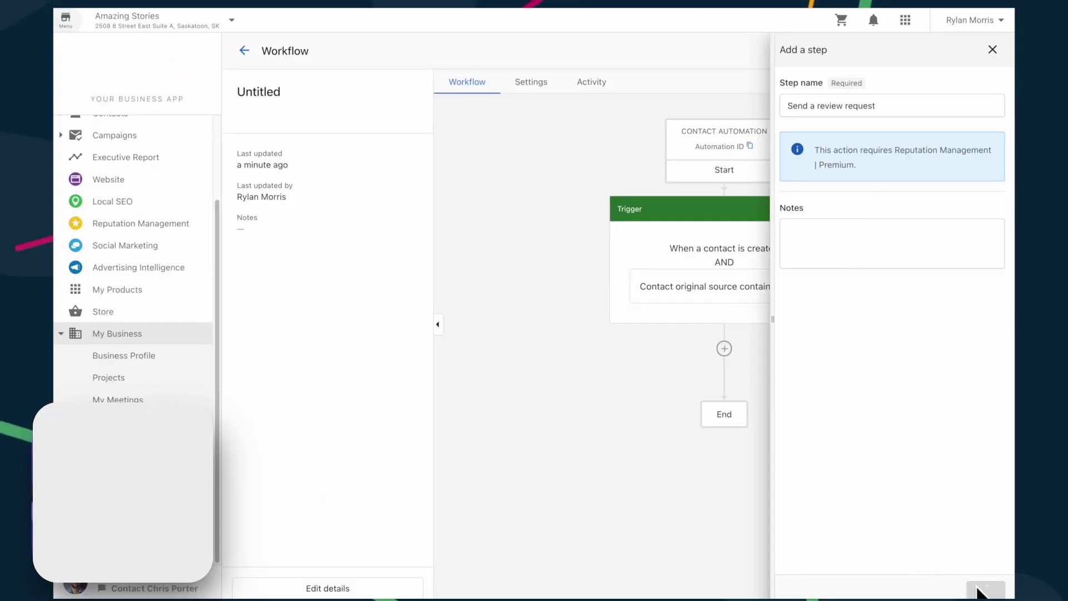
{"action": "left_click", "coordinate": [978, 586]}
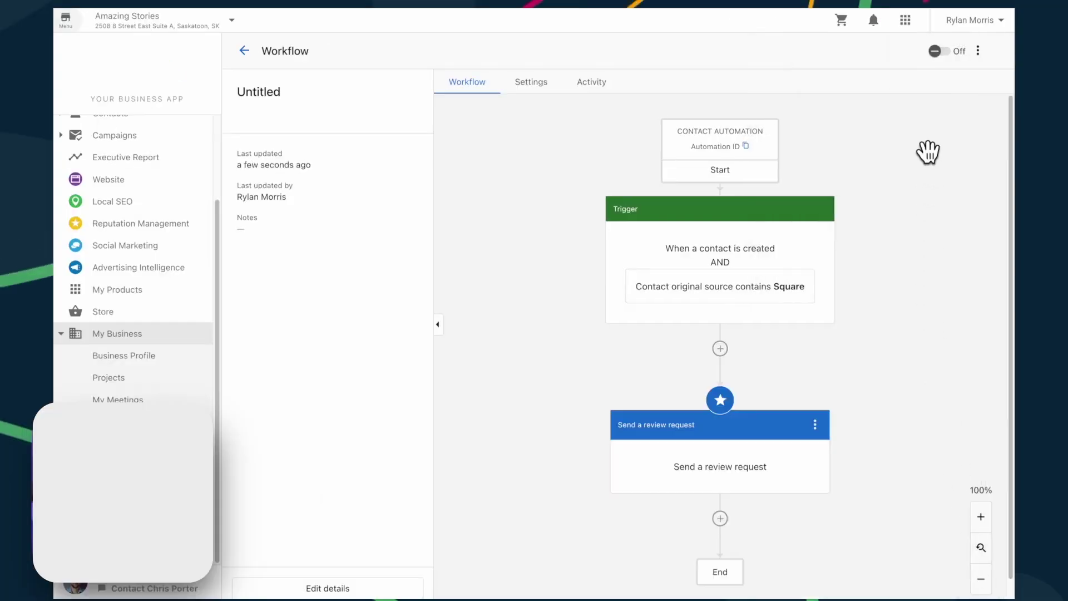
Turn the automation on to run only once per contact, then open Request Review under Reviews
{"action": "left_click", "coordinate": [941, 51]}
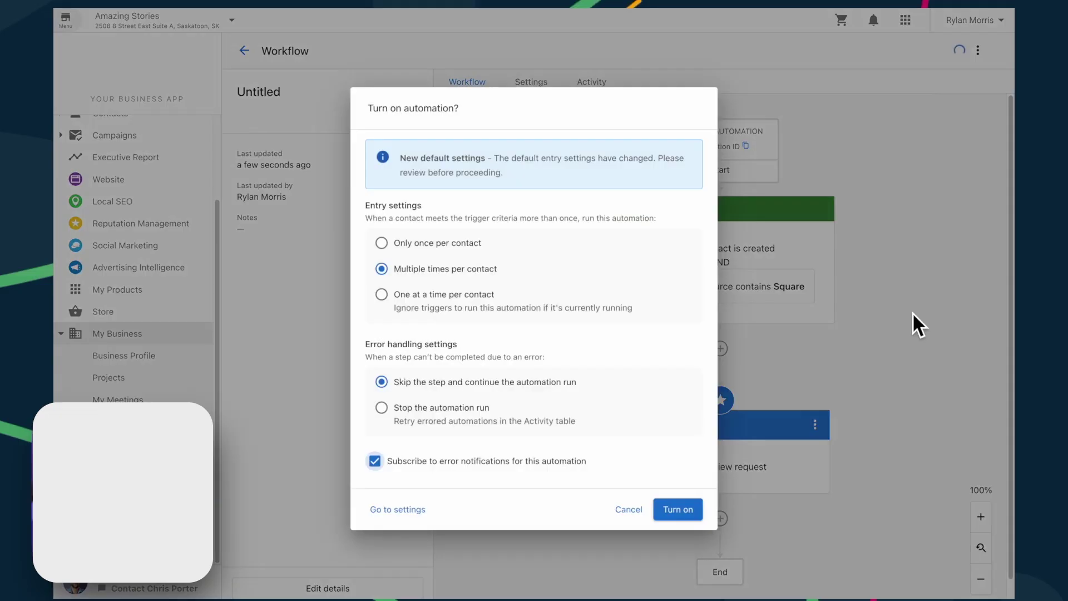
{"action": "left_click", "coordinate": [445, 247]}
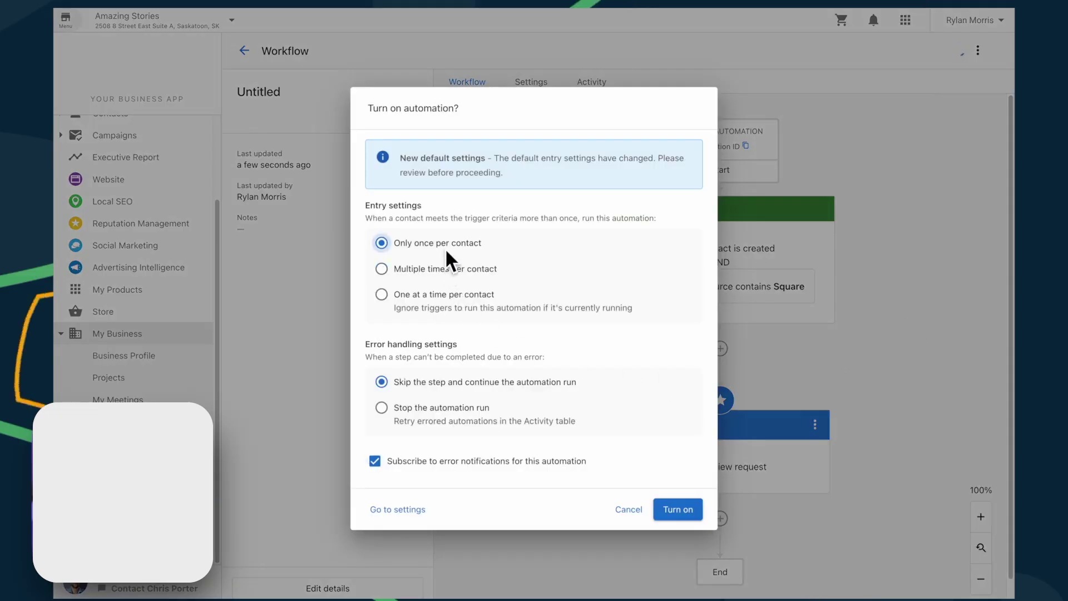
{"action": "left_click", "coordinate": [678, 510]}
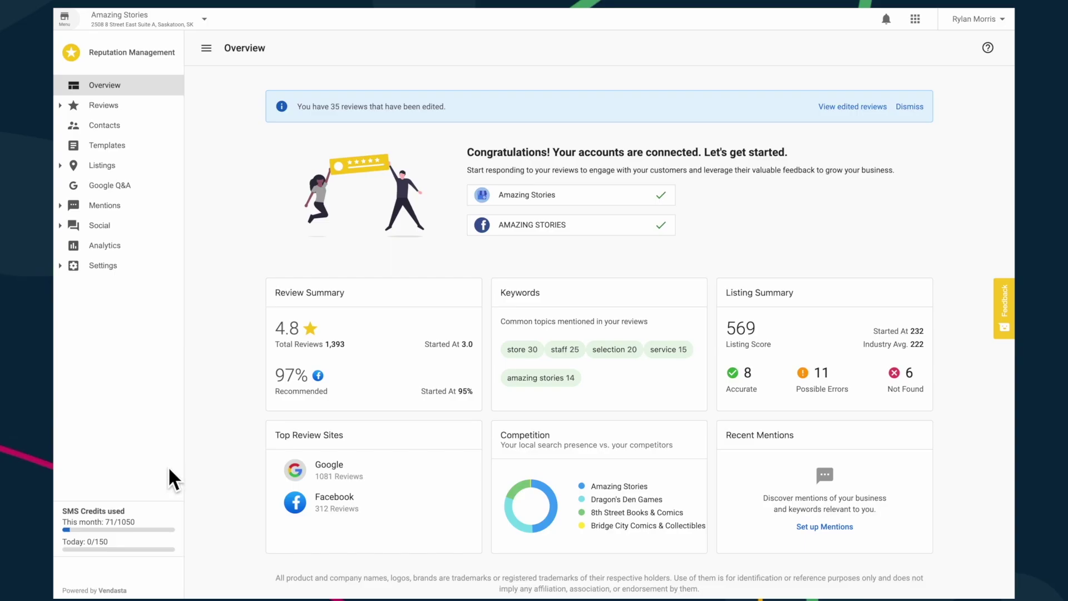
{"action": "left_click", "coordinate": [134, 112]}
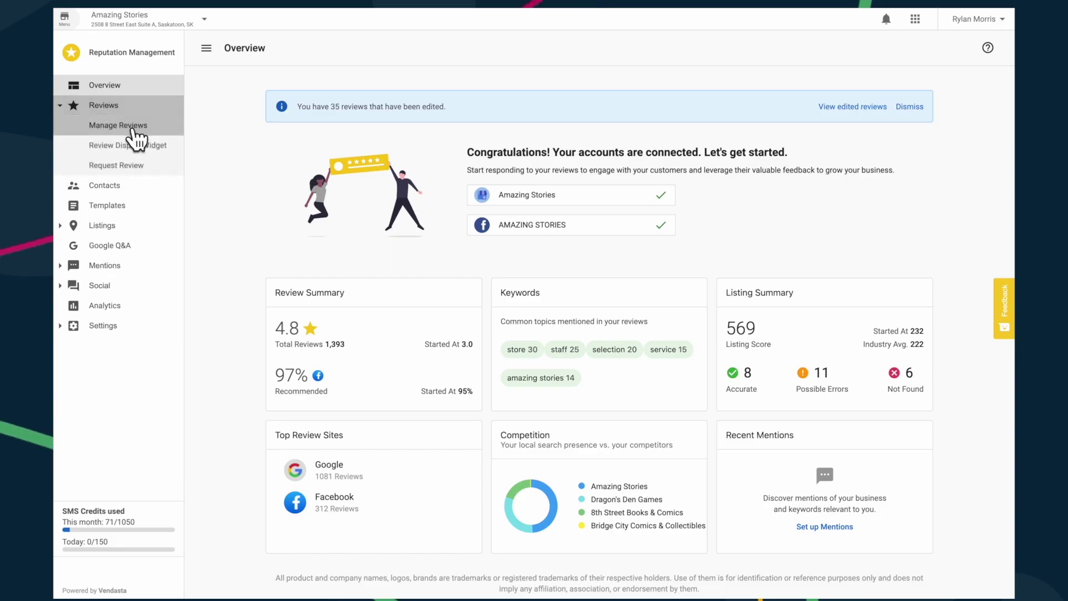
{"action": "left_click", "coordinate": [132, 165]}
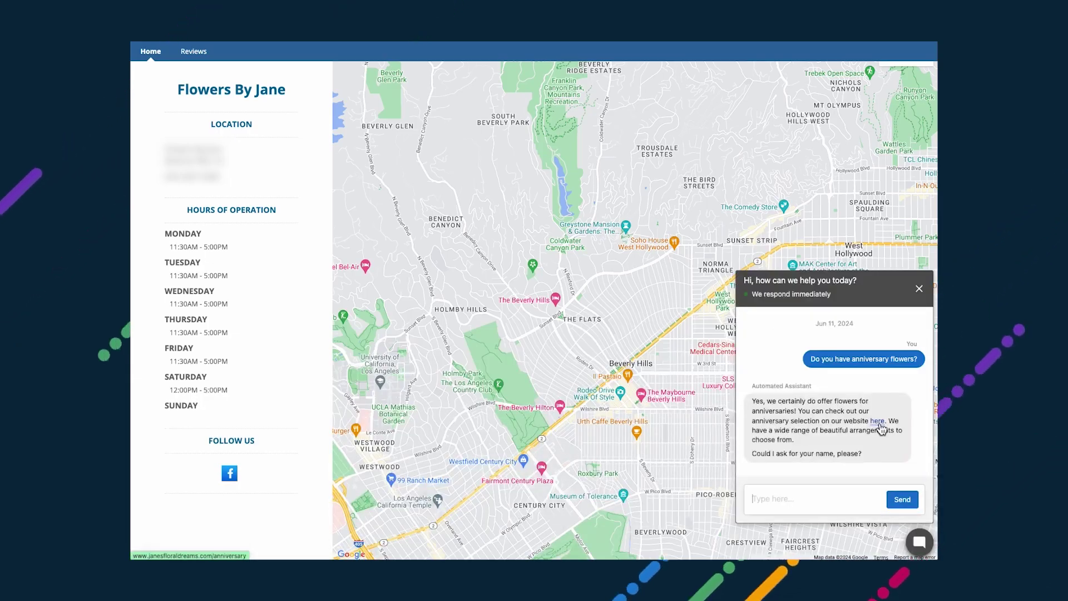
Follow the chat reply's link to the anniversary flowers page and scroll through it
{"action": "left_click", "coordinate": [879, 422]}
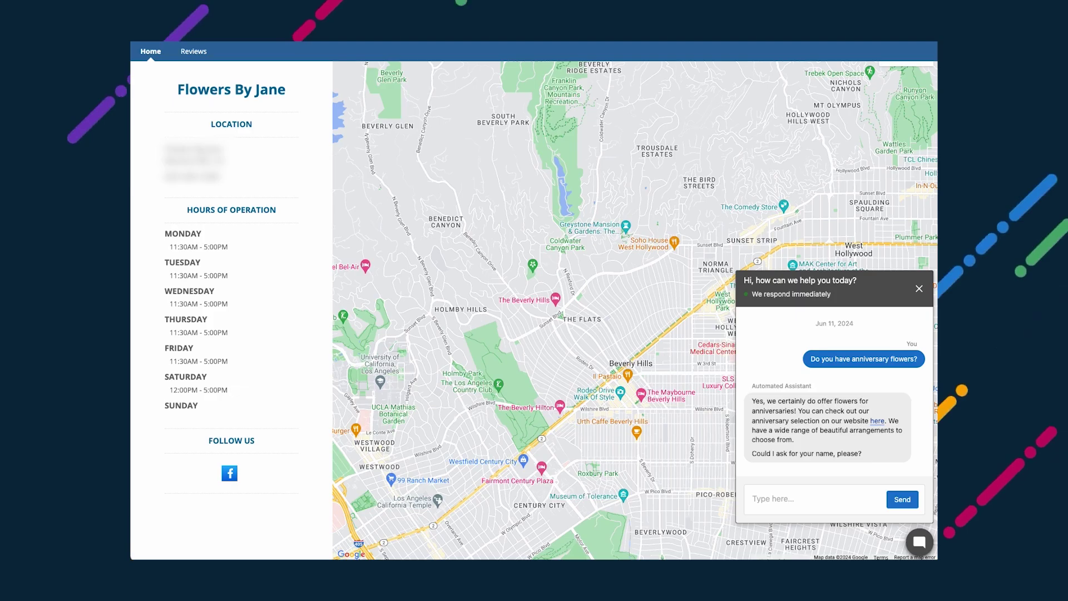
{"action": "scroll", "coordinate": [891, 320], "scroll_direction": "down", "scroll_amount": 10}
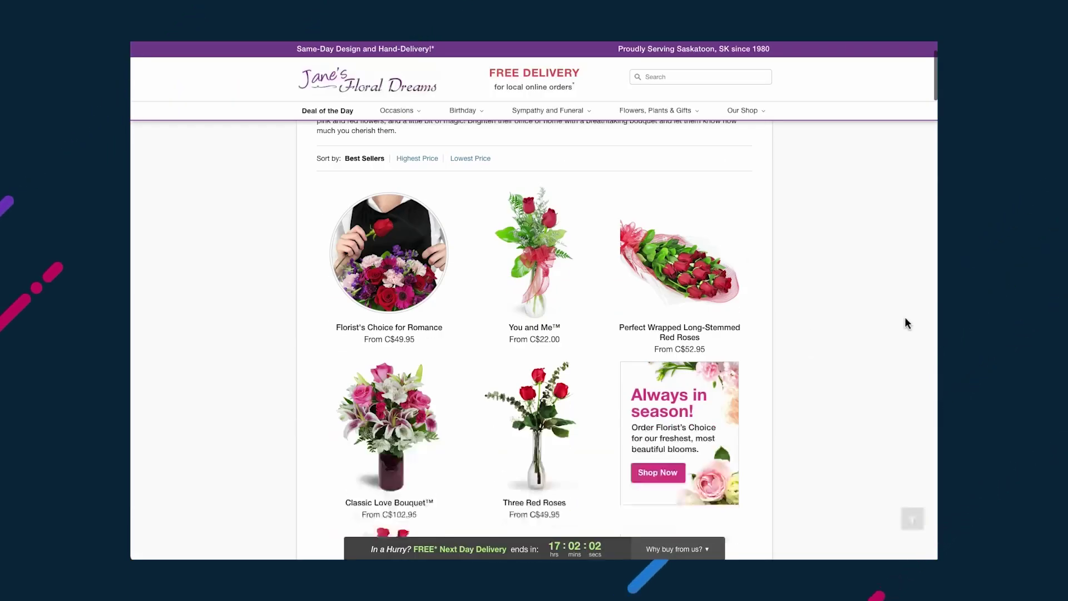
{"action": "scroll", "coordinate": [865, 319], "scroll_direction": "up", "scroll_amount": 10}
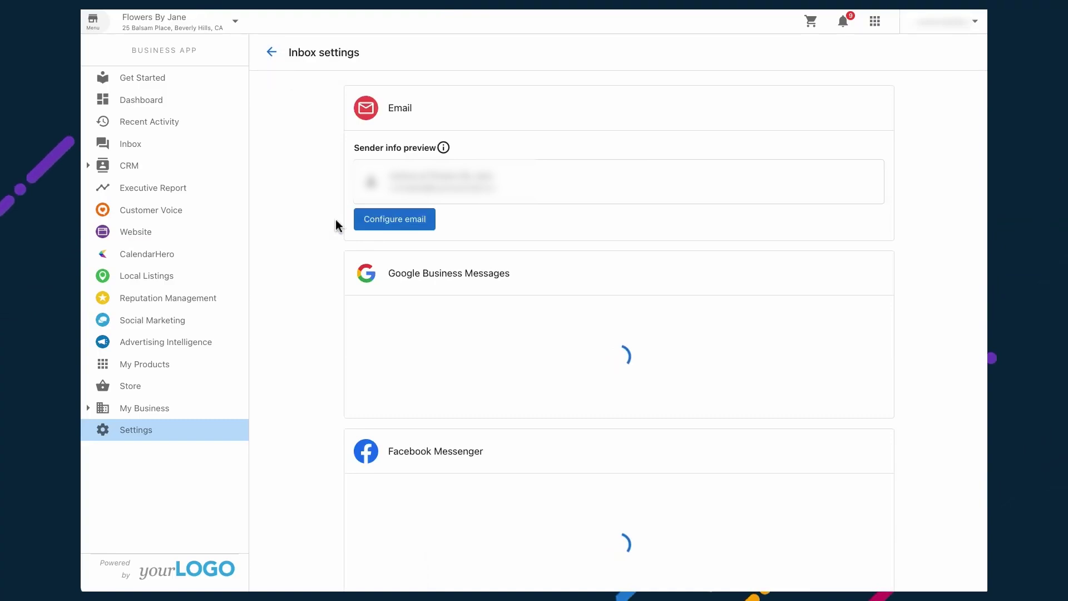
Scroll down through the Inbox settings channel cards
{"action": "scroll", "coordinate": [336, 225], "scroll_direction": "down", "scroll_amount": 3}
{"action": "scroll", "coordinate": [336, 226], "scroll_direction": "down", "scroll_amount": 5}
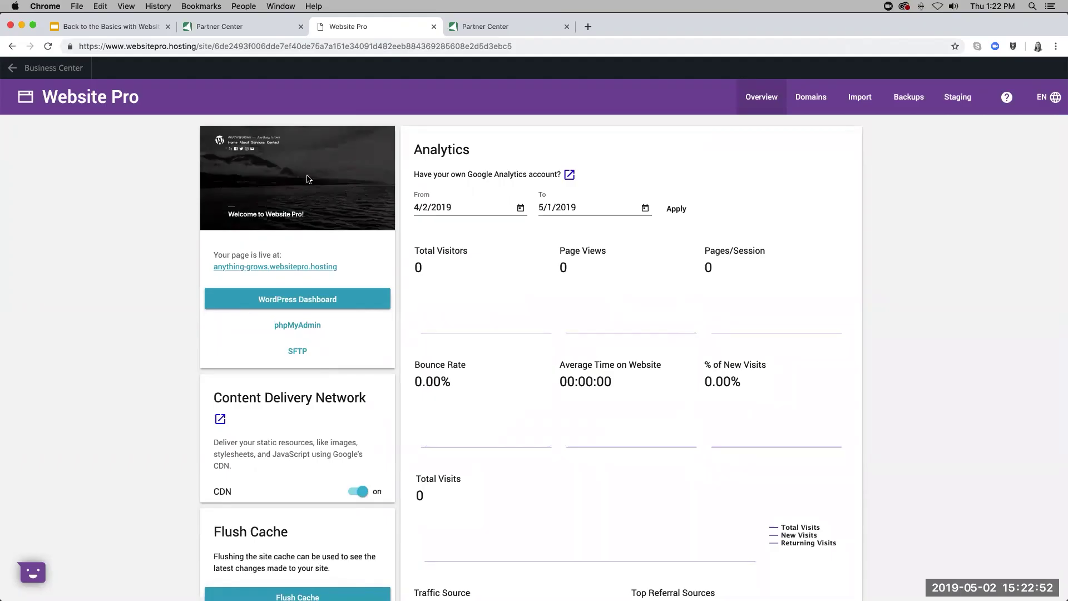
Open the Anything Grows site's WordPress dashboard from Website Pro
{"action": "left_click", "coordinate": [332, 307]}
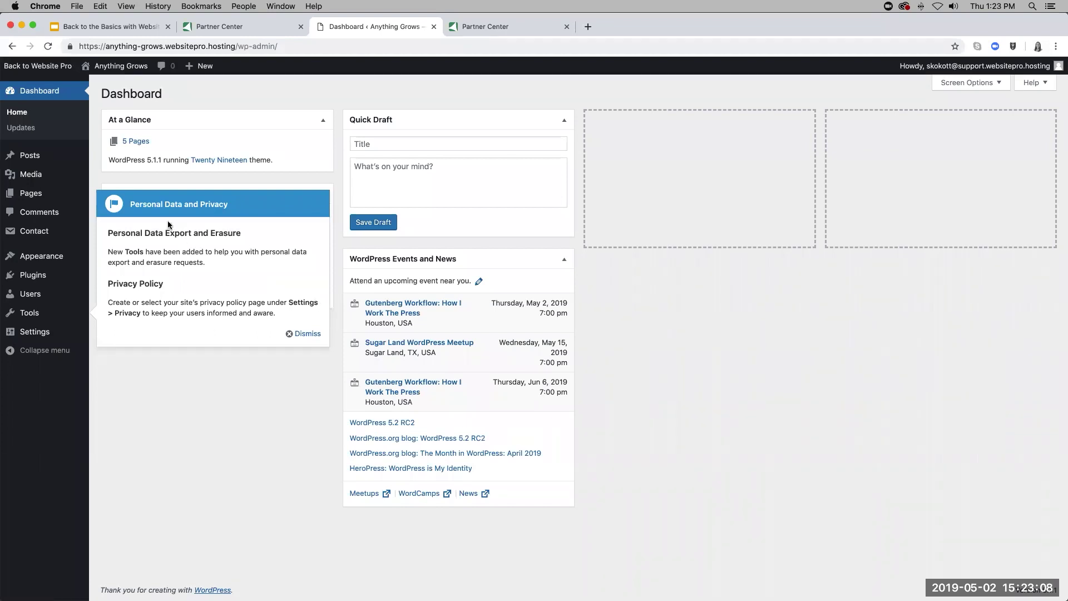
Go back from the WordPress dashboard to the Website Pro page
{"action": "left_click", "coordinate": [13, 48]}
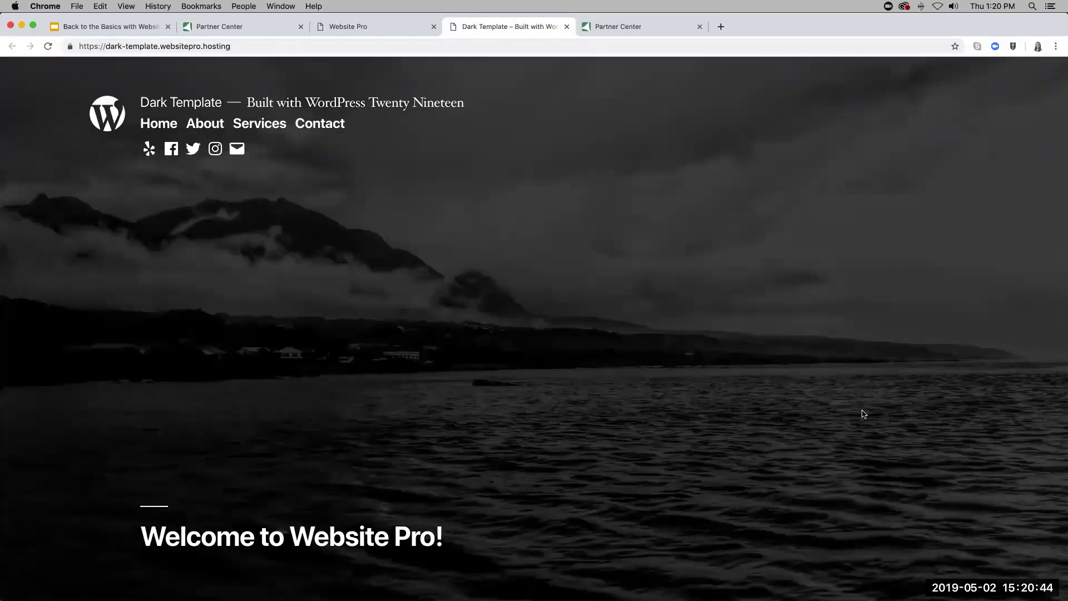
Scroll down the Dark Template preview site
{"action": "scroll", "coordinate": [864, 414], "scroll_direction": "down", "scroll_amount": 2}
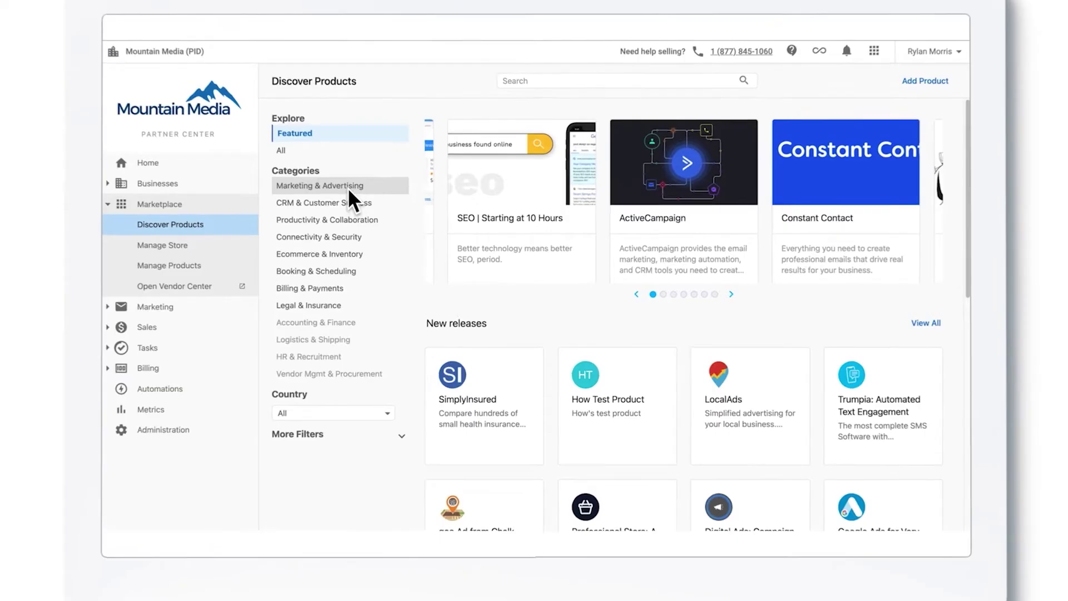
Filter Marketing & Advertising products to SEO and open 'SEO | Starting at 10 Hours'
{"action": "left_click", "coordinate": [349, 188]}
{"action": "scroll", "coordinate": [697, 203], "scroll_direction": "down", "scroll_amount": 5}
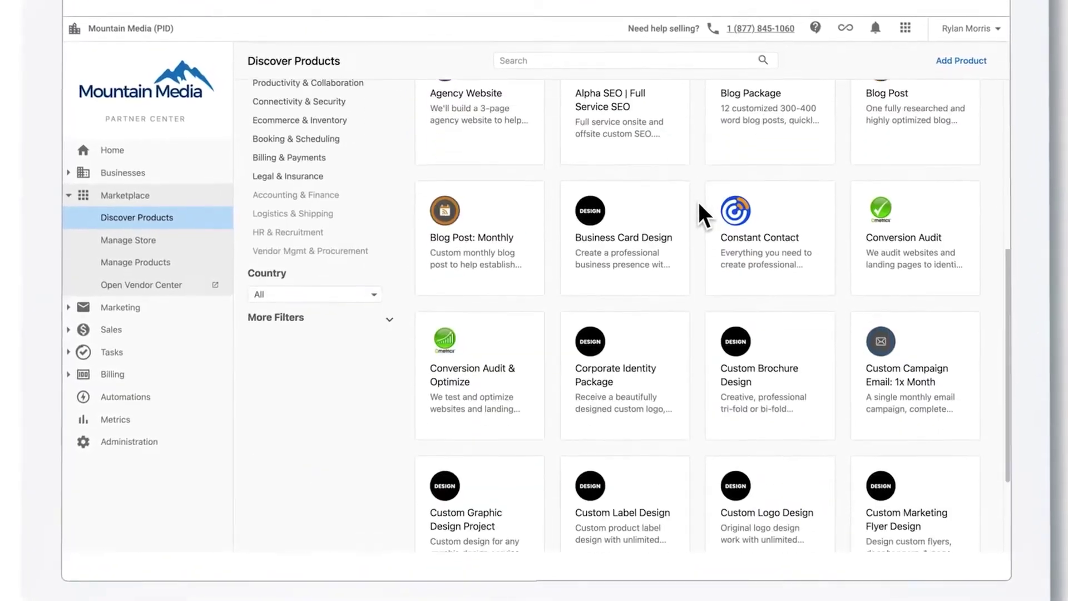
{"action": "scroll", "coordinate": [699, 202], "scroll_direction": "up", "scroll_amount": 6}
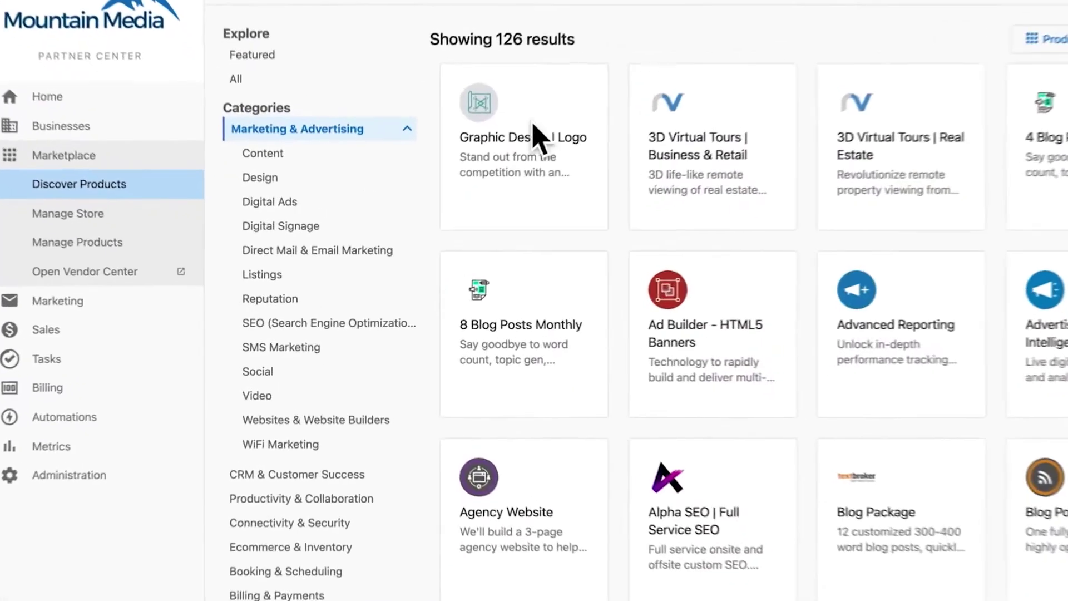
{"action": "left_click", "coordinate": [366, 325]}
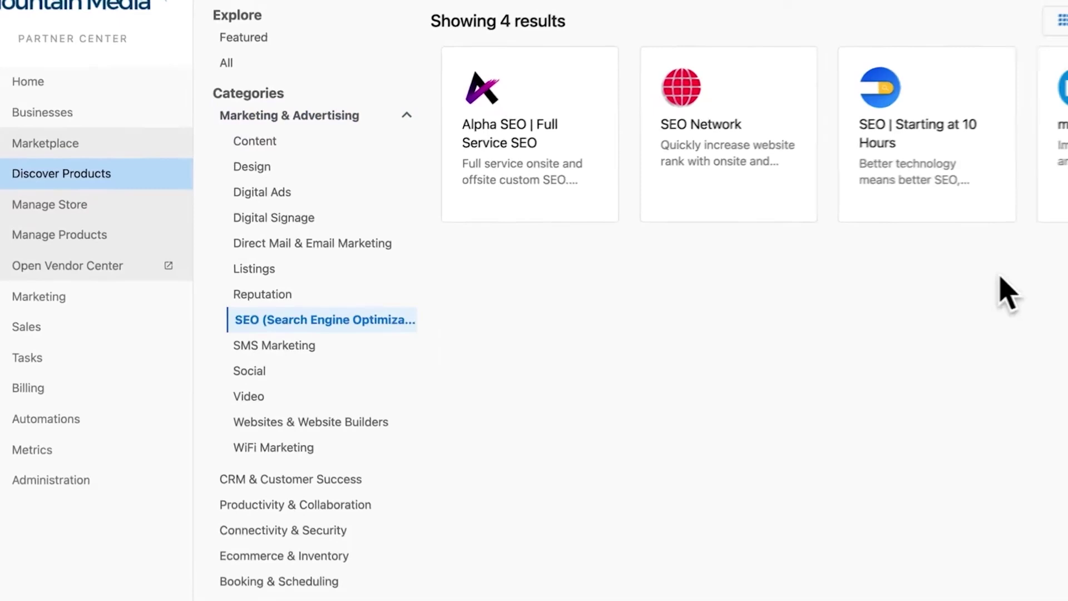
{"action": "left_click", "coordinate": [996, 167]}
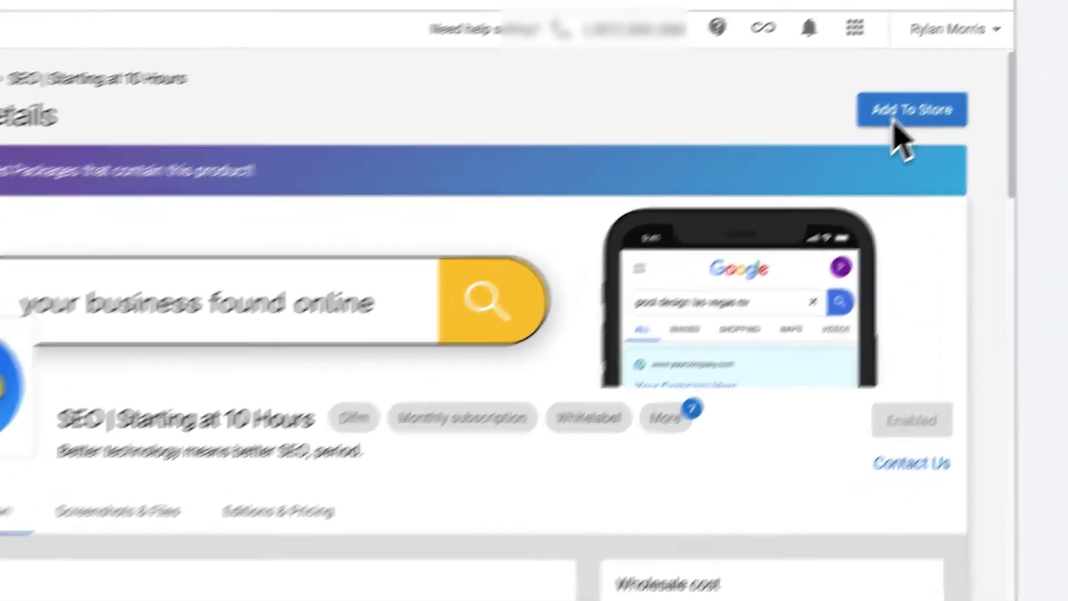
Begin adding the SEO product to the store and set its retail price to 500
{"action": "left_click", "coordinate": [877, 134]}
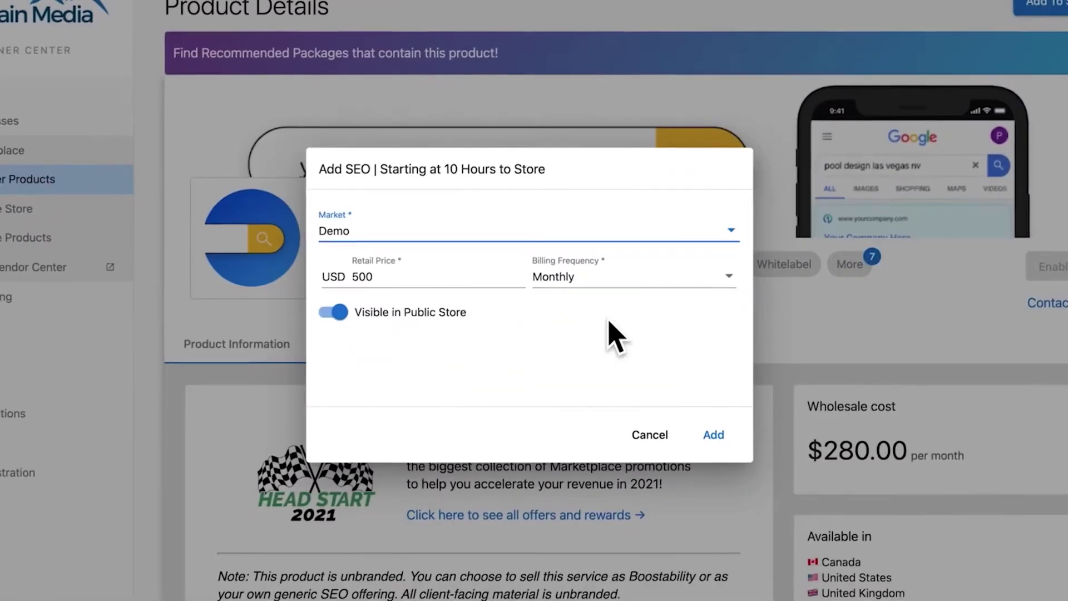
{"action": "left_click", "coordinate": [430, 285]}
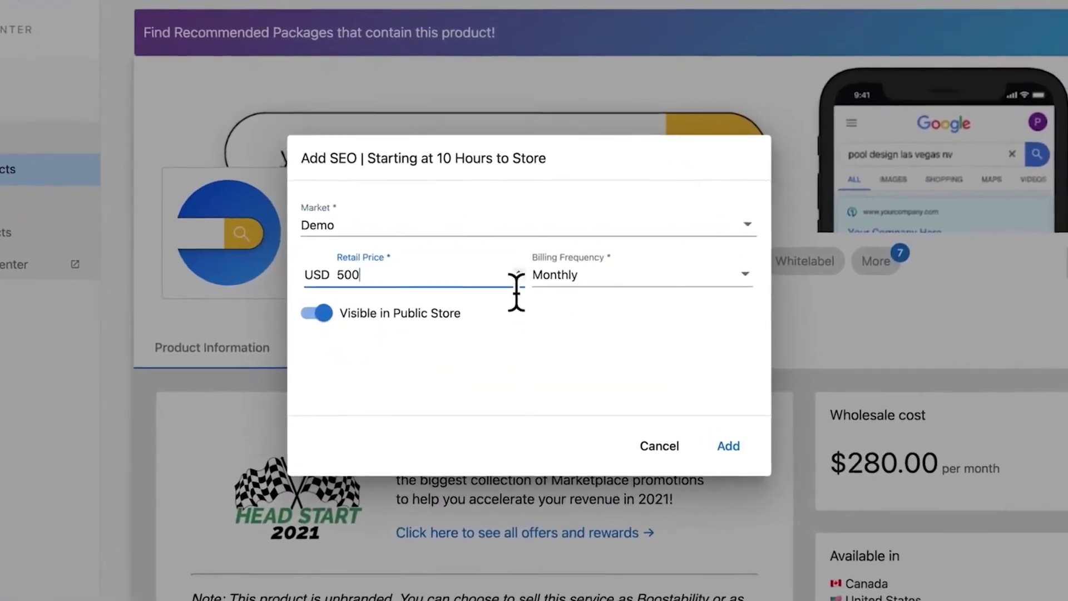
{"action": "left_click", "coordinate": [519, 273]}
{"action": "left_click", "coordinate": [519, 272]}
{"action": "left_click", "coordinate": [520, 272]}
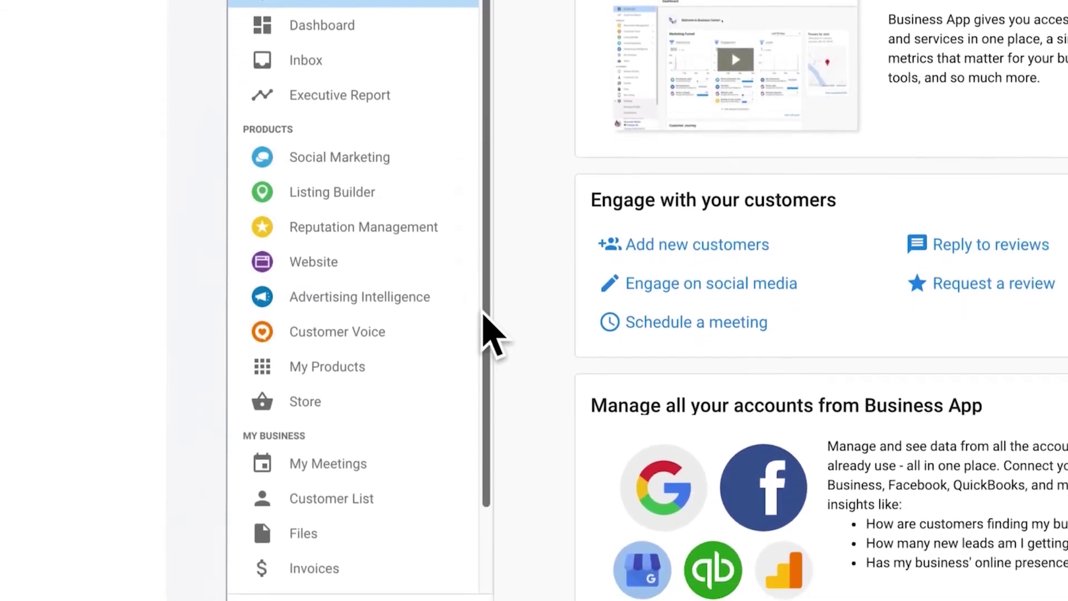
Upgrade Customer Voice to Pro, accepting both terms agreements and confirming the purchase
{"action": "left_click", "coordinate": [396, 329]}
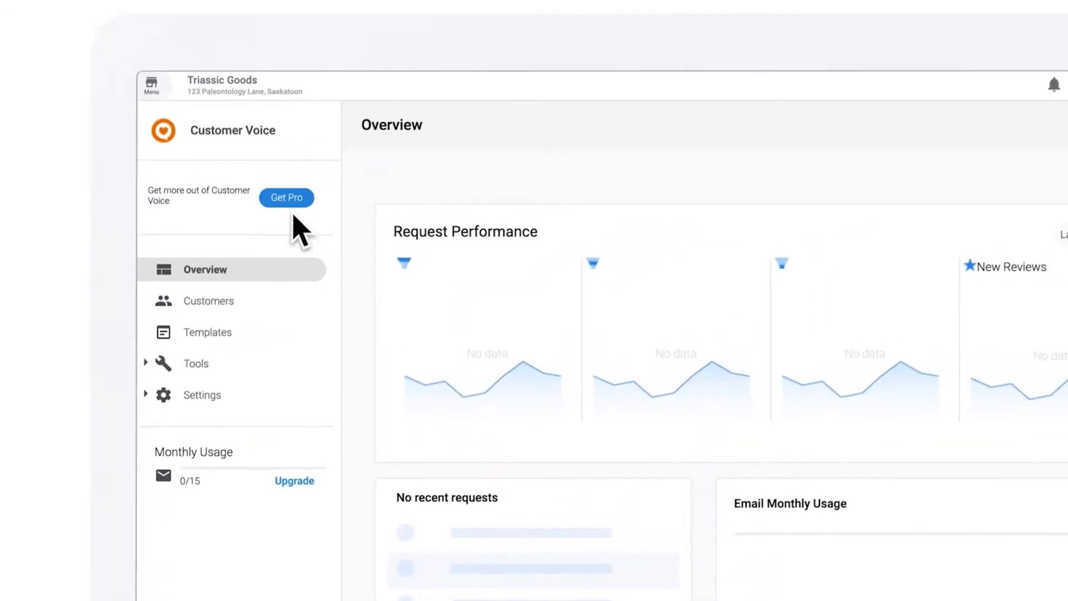
{"action": "left_click", "coordinate": [267, 191]}
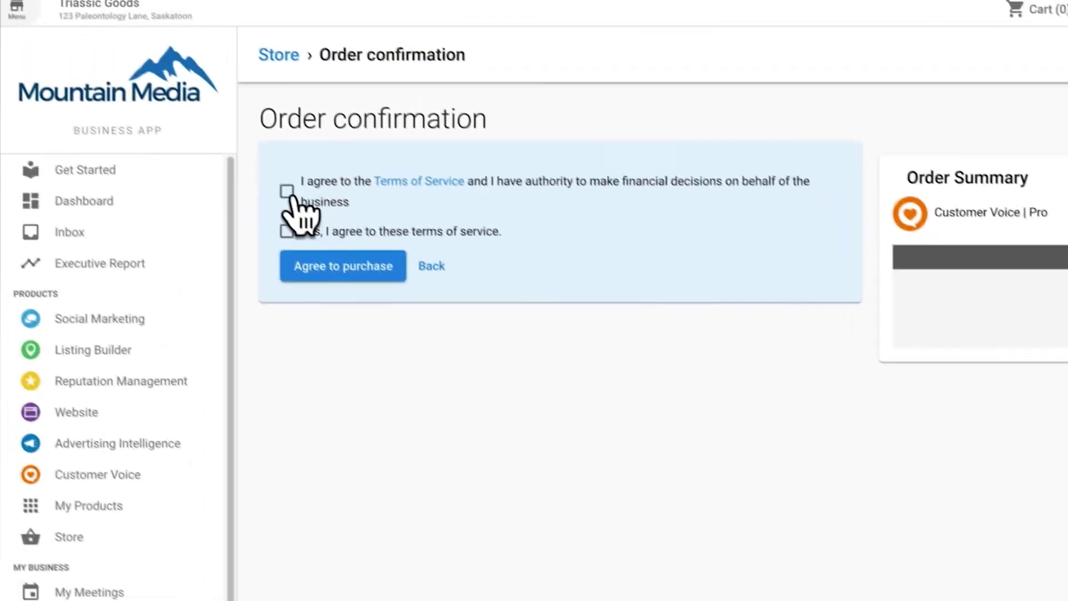
{"action": "left_click", "coordinate": [295, 197]}
{"action": "left_click", "coordinate": [295, 237]}
{"action": "left_click", "coordinate": [306, 276]}
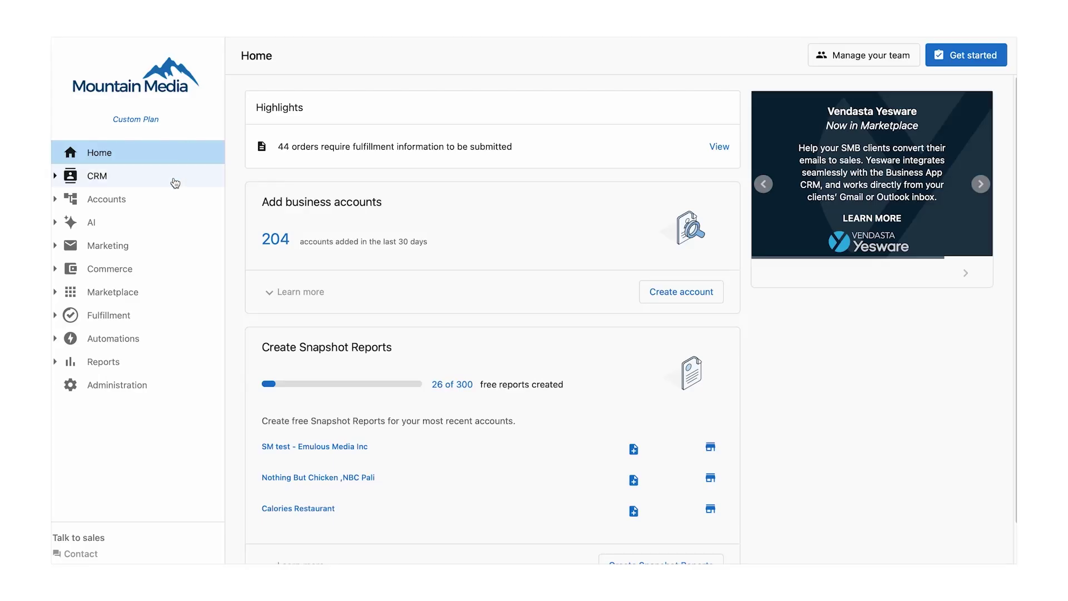
Expand and collapse the CRM, Accounts and Commerce sidebar sections for a first look
{"action": "left_click", "coordinate": [175, 183]}
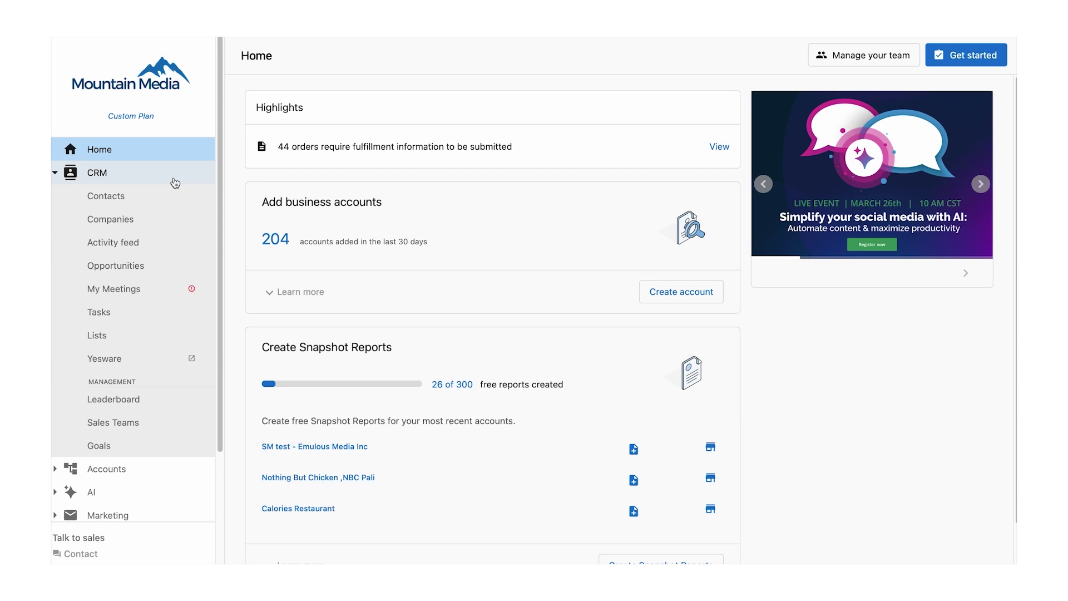
{"action": "left_click", "coordinate": [170, 182]}
{"action": "left_click", "coordinate": [58, 200]}
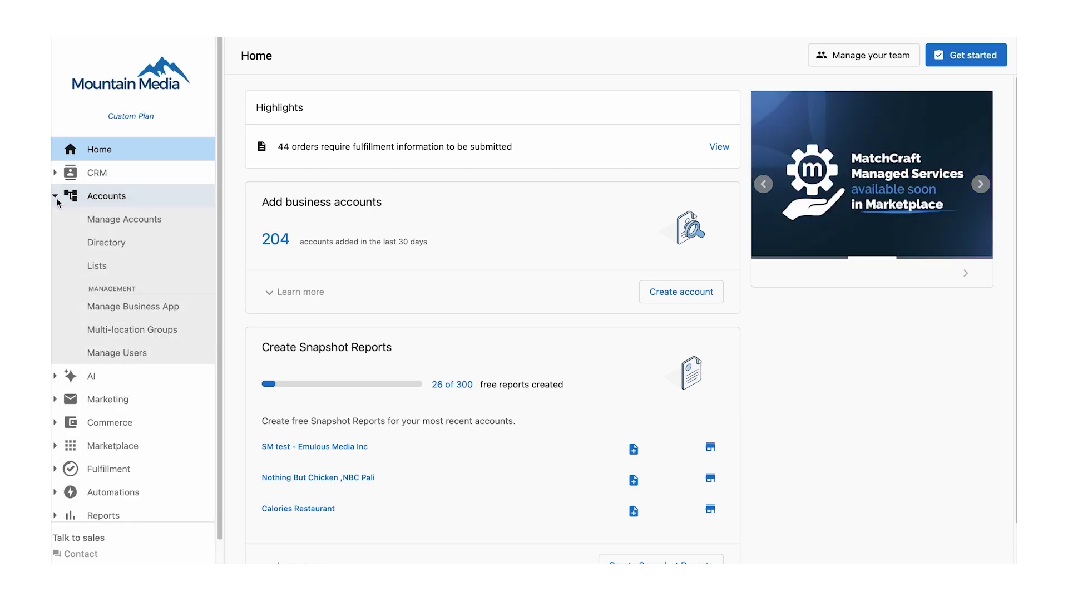
{"action": "left_click", "coordinate": [58, 200]}
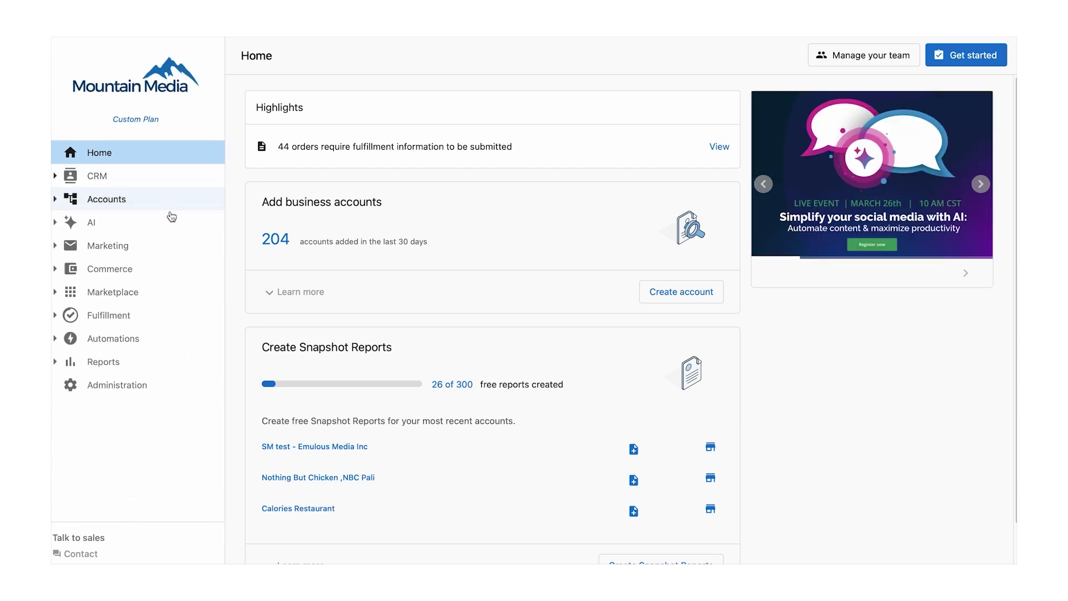
{"action": "left_click", "coordinate": [154, 270]}
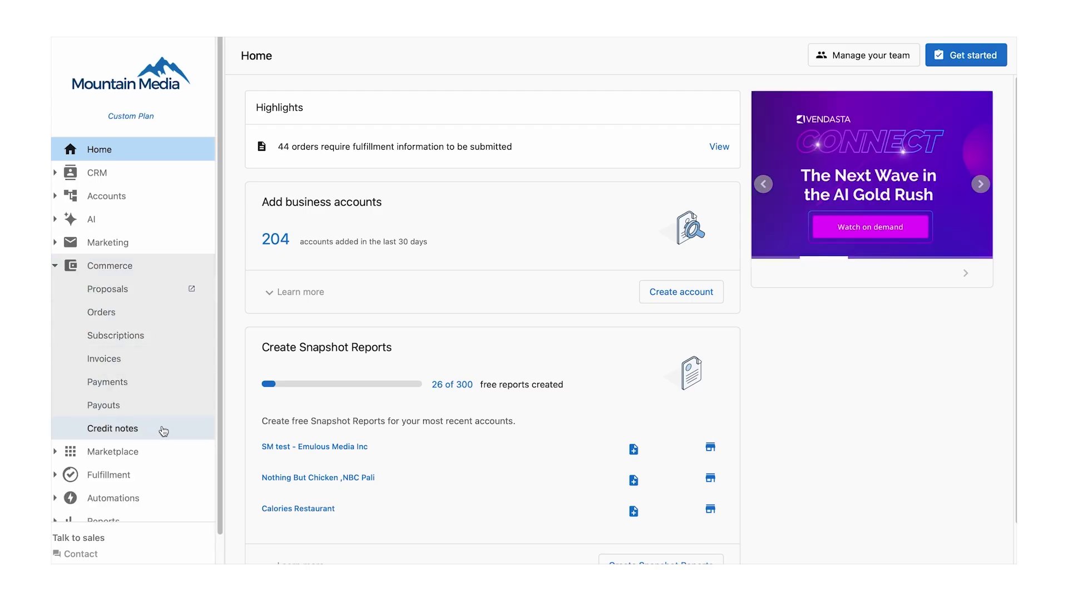
{"action": "left_click", "coordinate": [174, 266]}
Cycle through the CRM, Accounts and Commerce option lists a second time
{"action": "left_click", "coordinate": [175, 182]}
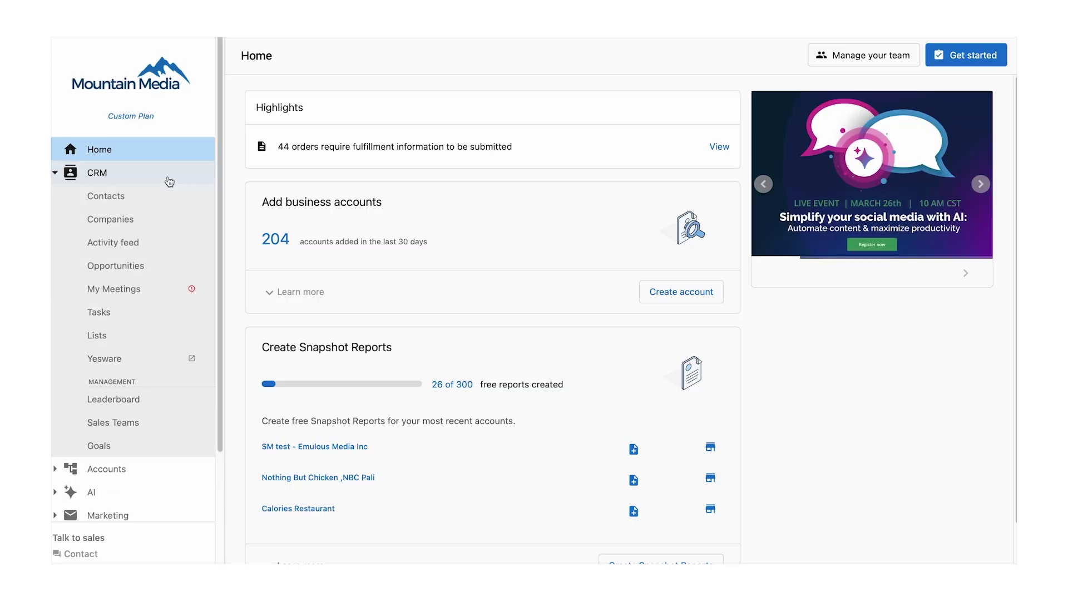
{"action": "left_click", "coordinate": [170, 181]}
{"action": "left_click", "coordinate": [57, 199]}
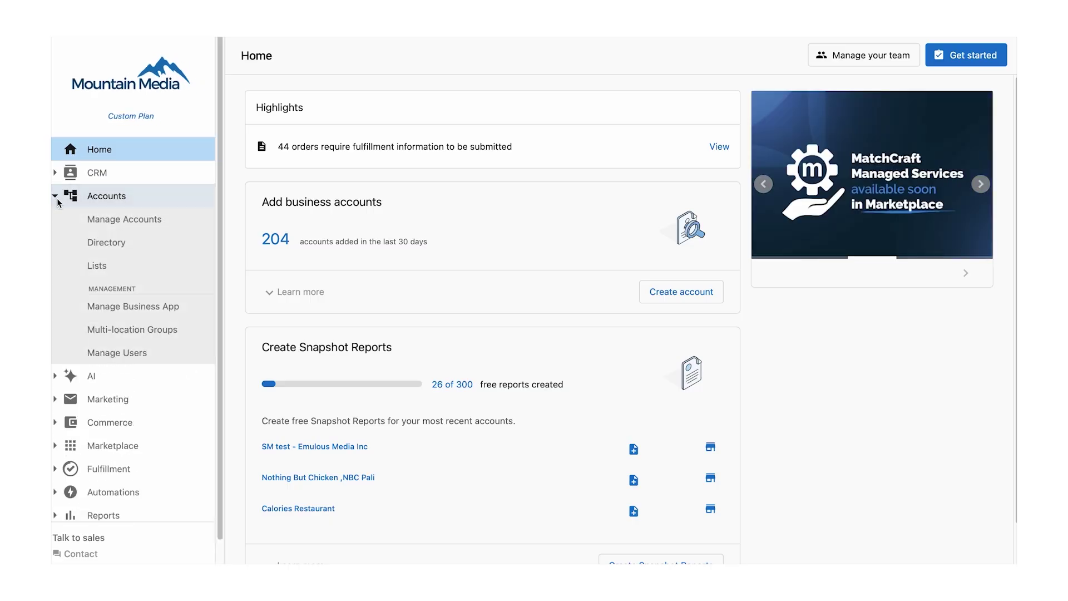
{"action": "left_click", "coordinate": [57, 199]}
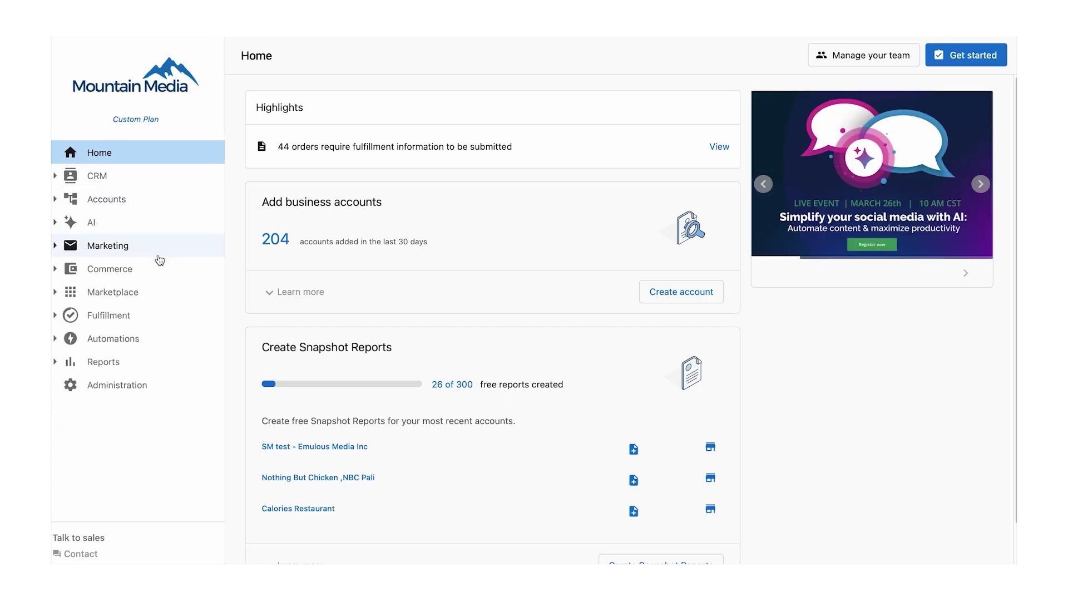
{"action": "left_click", "coordinate": [154, 279]}
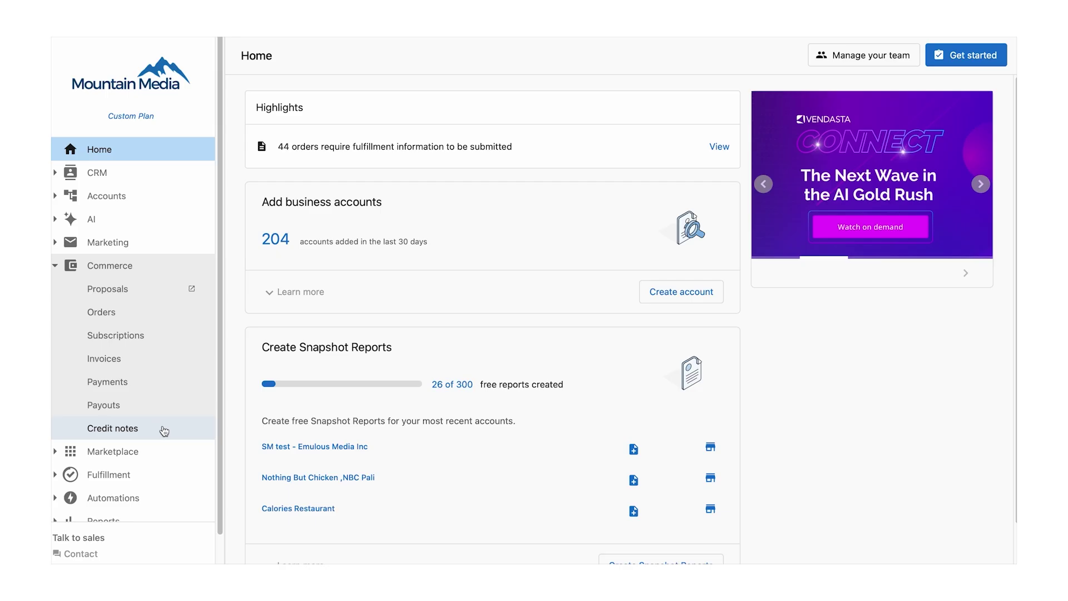
{"action": "left_click", "coordinate": [177, 266]}
Review CRM, Accounts and Commerce once more, leaving the CRM options expanded
{"action": "left_click", "coordinate": [175, 183]}
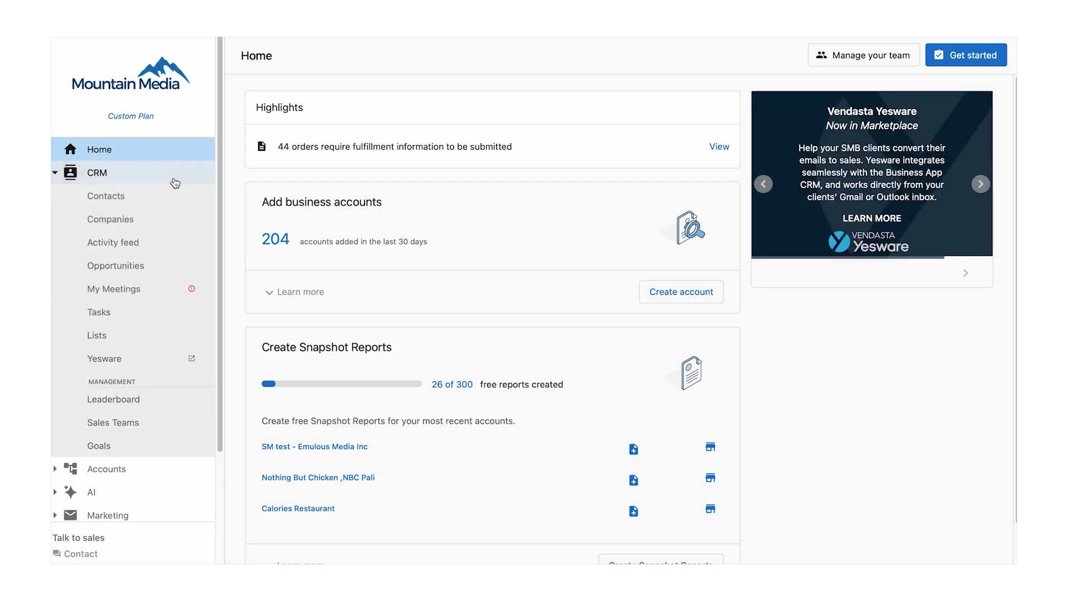
{"action": "left_click", "coordinate": [169, 182]}
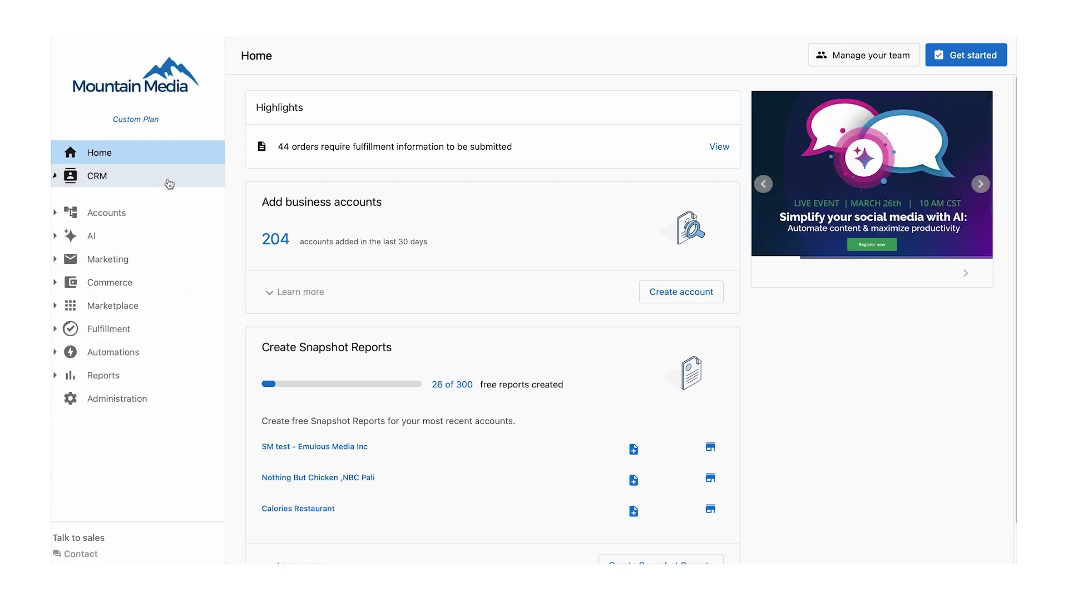
{"action": "left_click", "coordinate": [58, 200]}
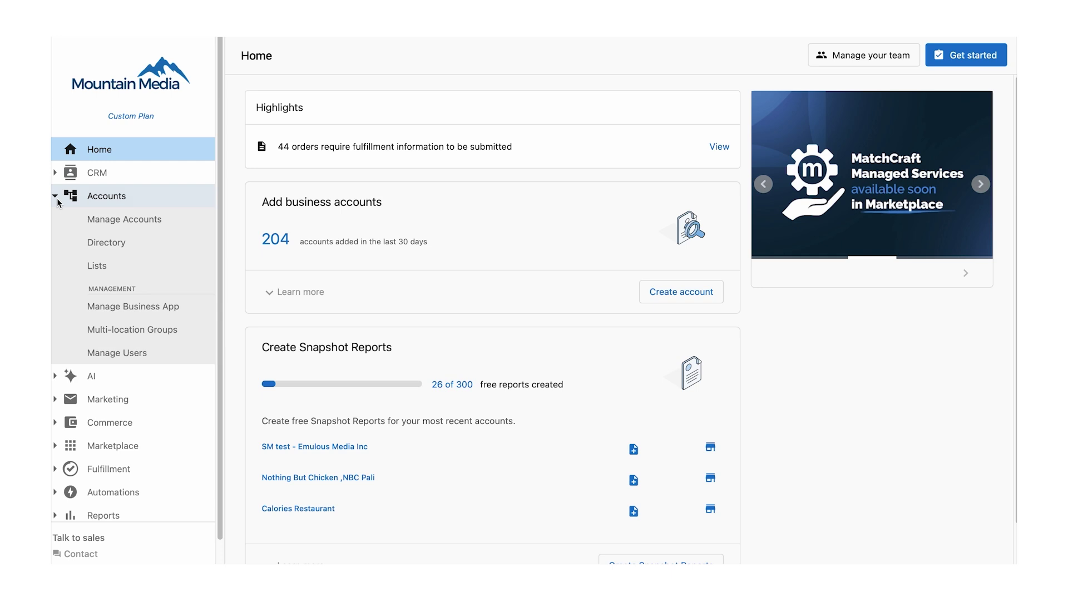
{"action": "left_click", "coordinate": [58, 201]}
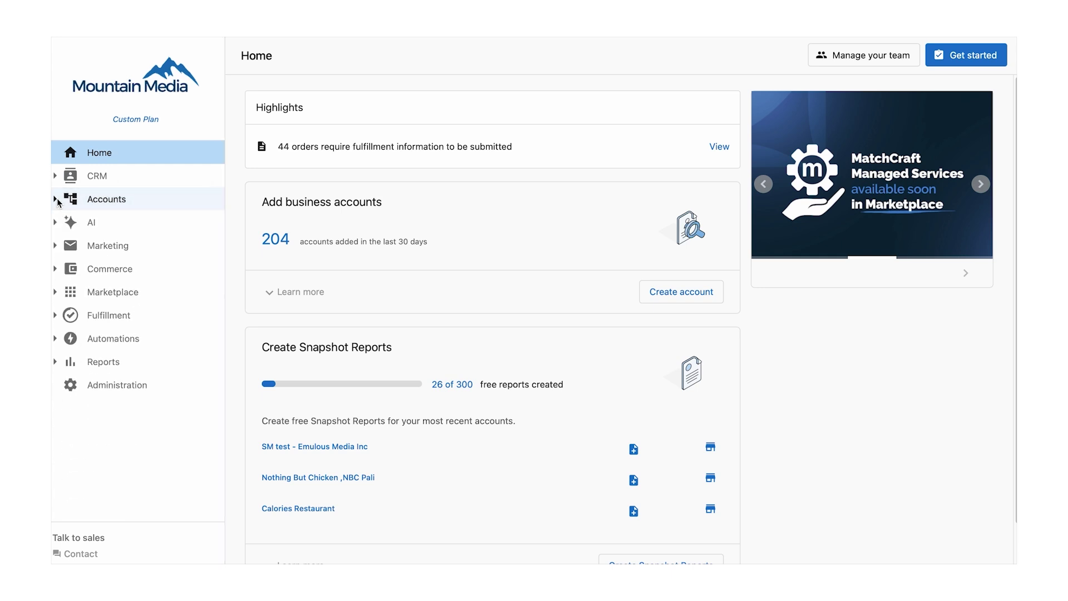
{"action": "left_click", "coordinate": [154, 277]}
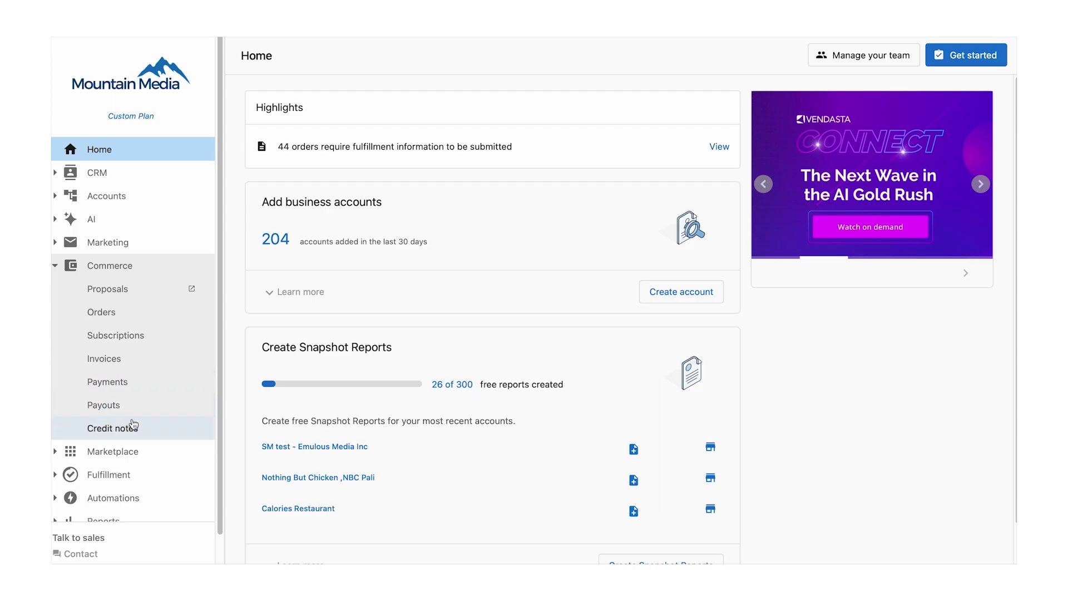
{"action": "left_click", "coordinate": [188, 150]}
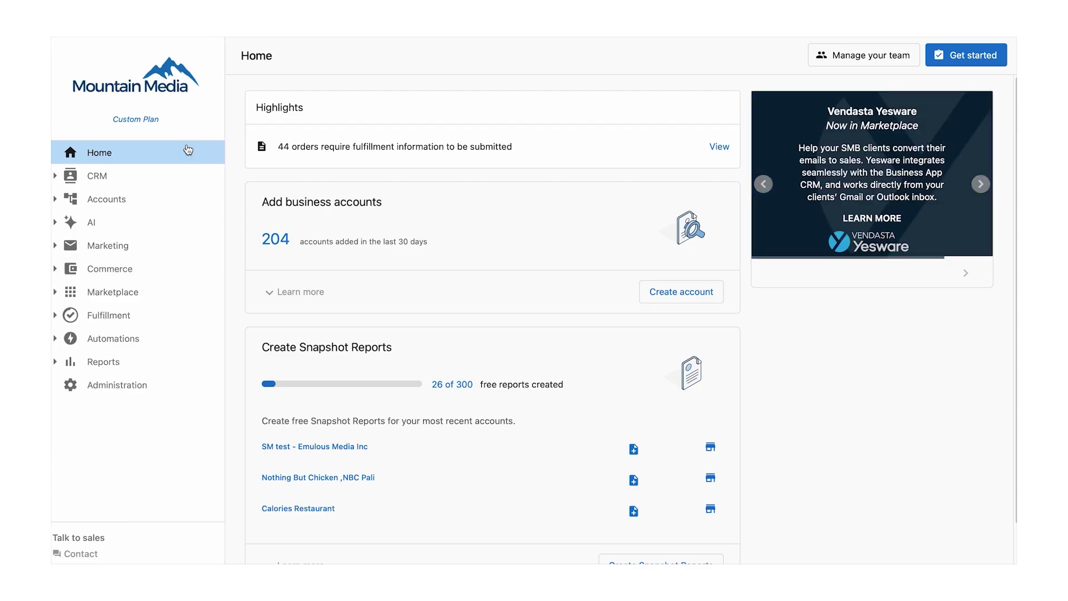
{"action": "left_click", "coordinate": [176, 183]}
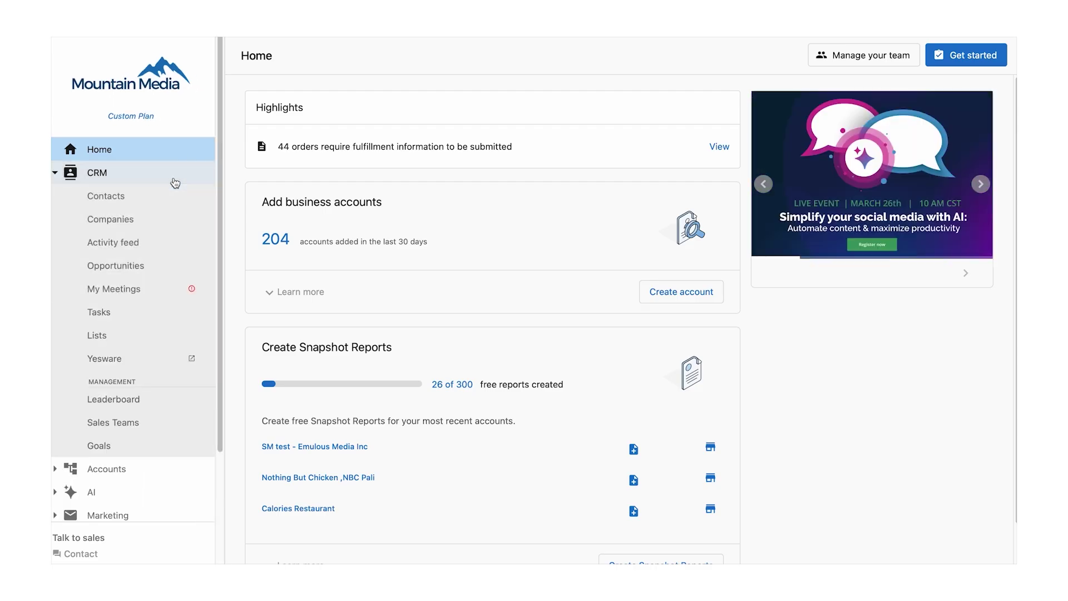